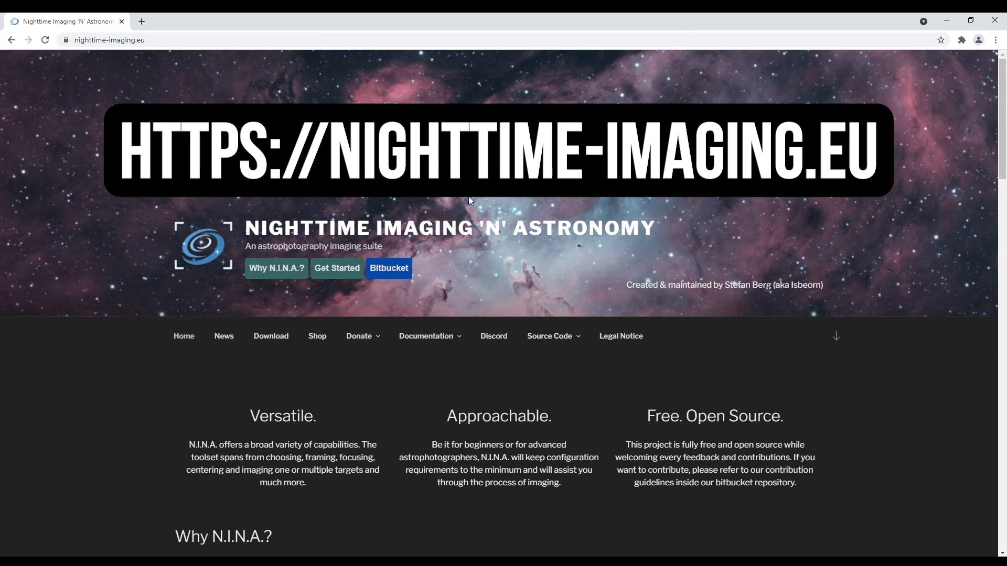
Step: Browse the N.I.N.A. download page down to the Nightly Builds, then minimize Chrome
mouse_move(454, 338)
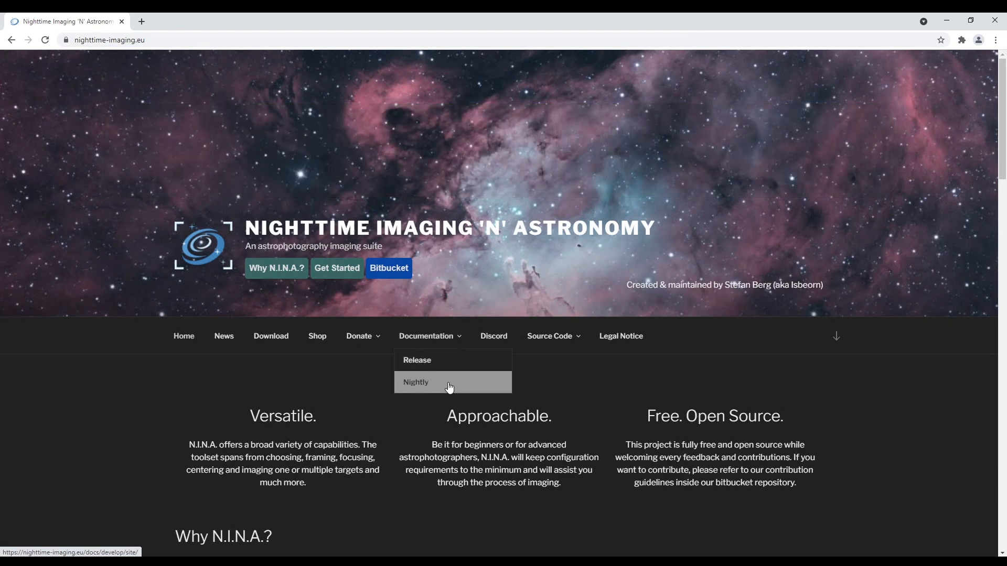
left_click(269, 340)
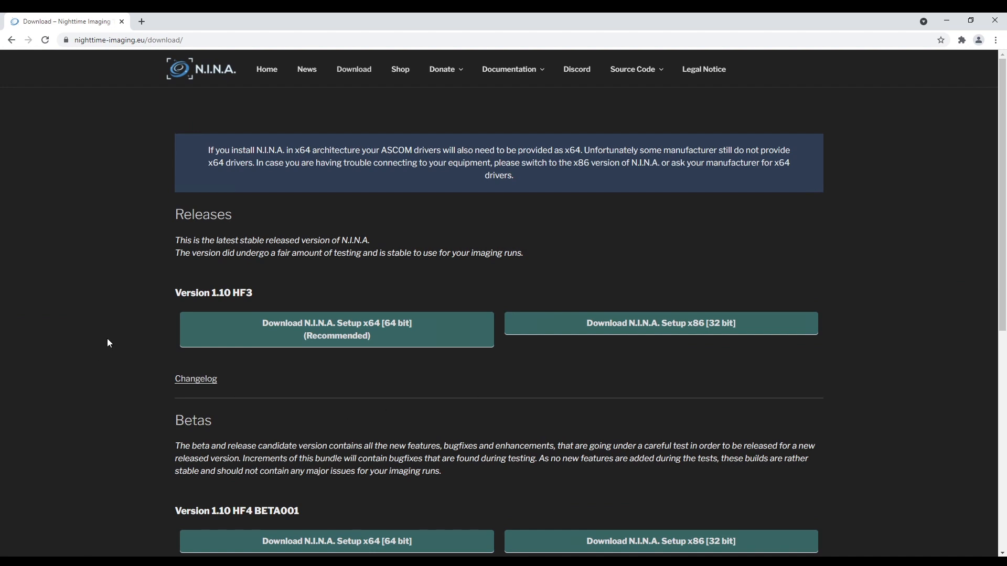
scroll(107, 341, "down", 4)
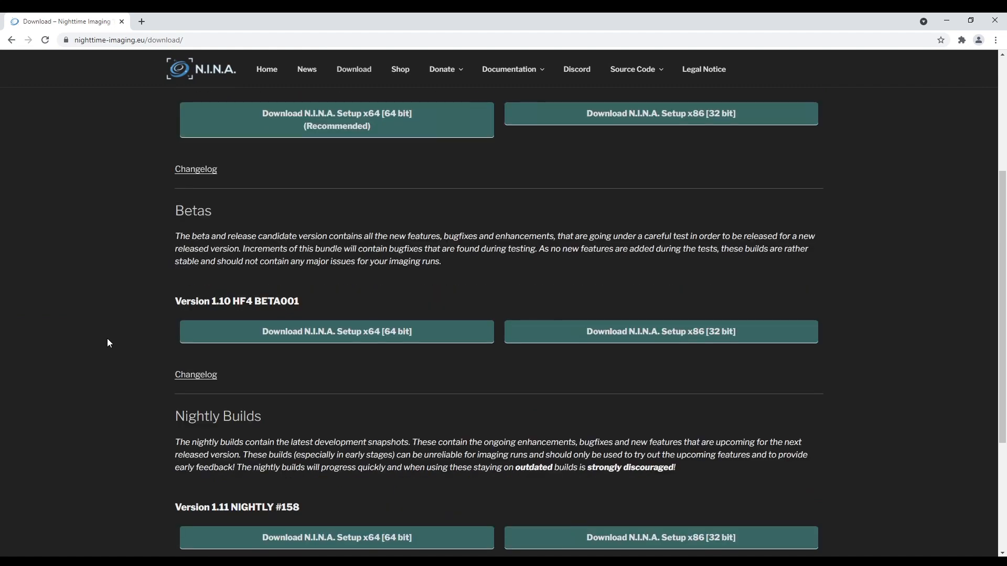
scroll(108, 343, "down", 4)
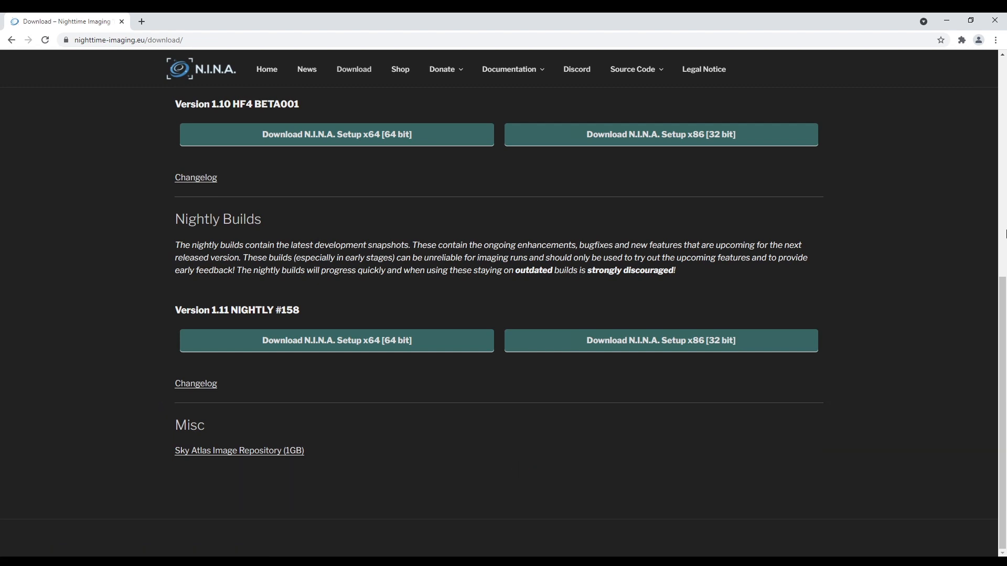
left_click(948, 19)
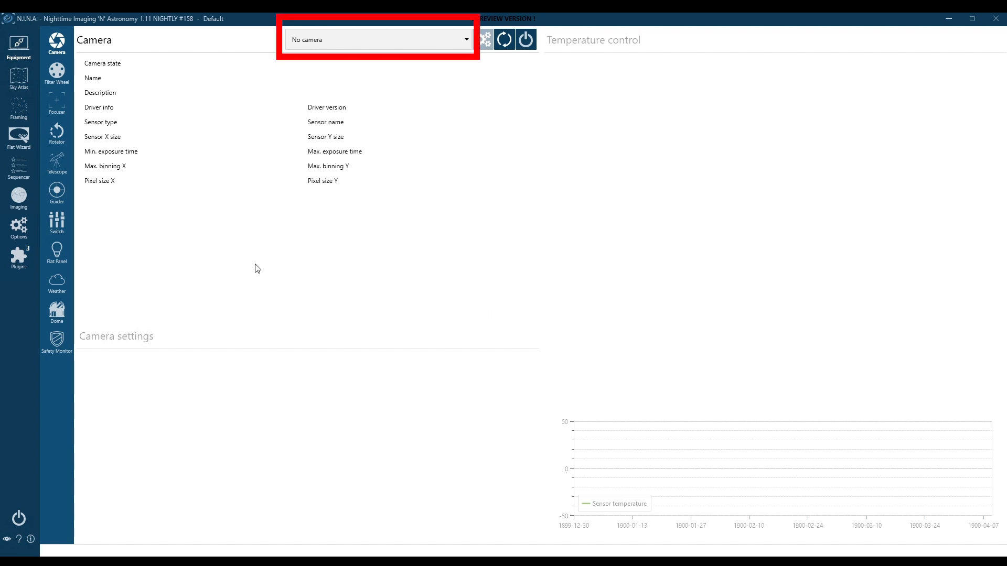
Step: In Options, with the Default profile selected, set the primary UI colour scheme to Dark Nebula
left_click(19, 226)
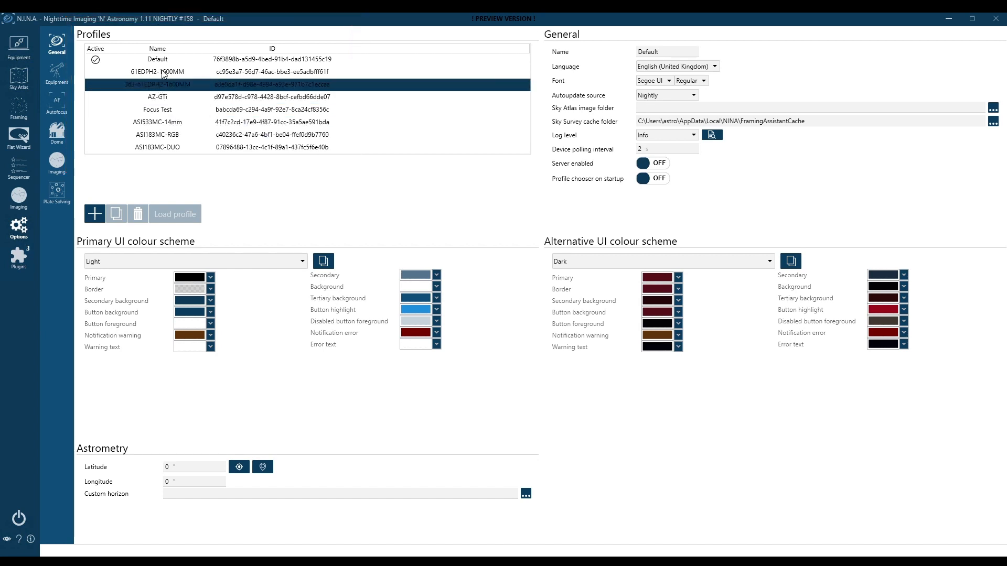
left_click(96, 63)
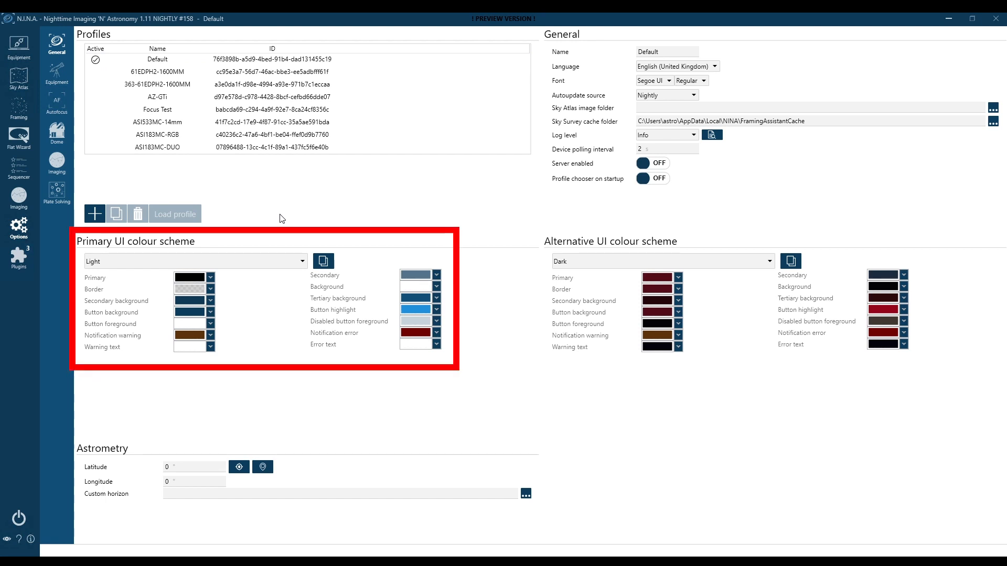
left_click(303, 262)
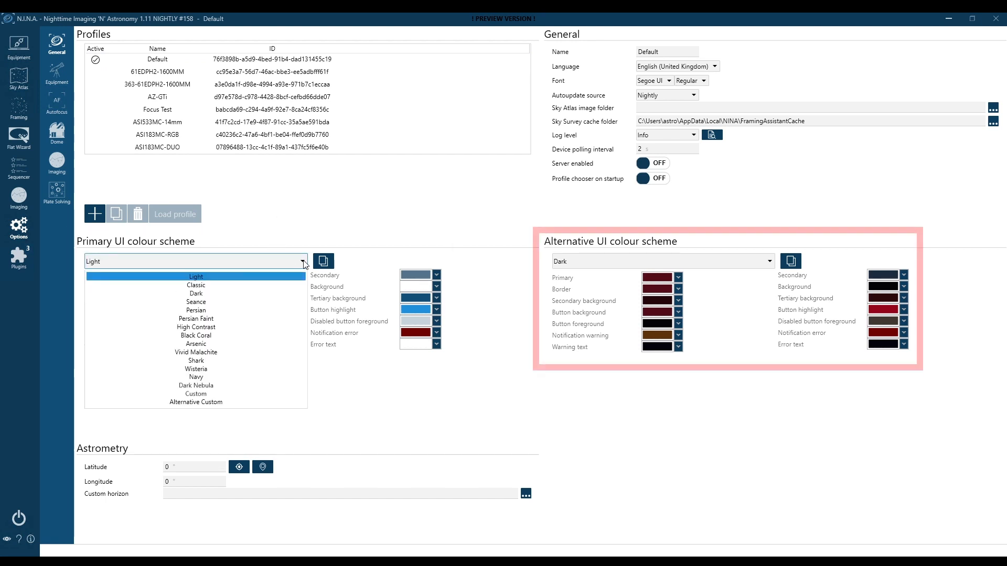
left_click(248, 389)
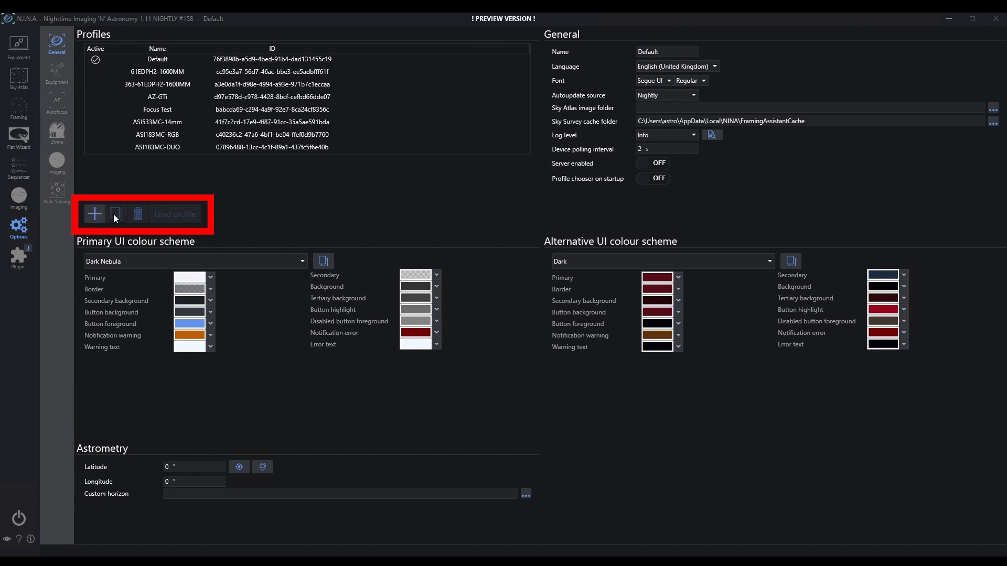
Step: Replace the Default profile's name with '61EDPHII+ASI1600MM+AzGTi'
left_click(159, 57)
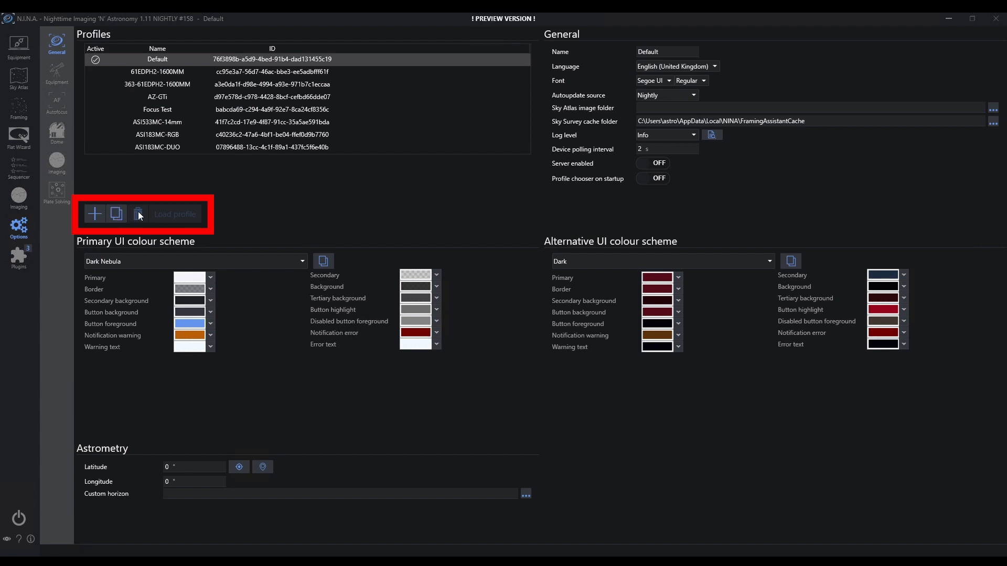
left_click(163, 74)
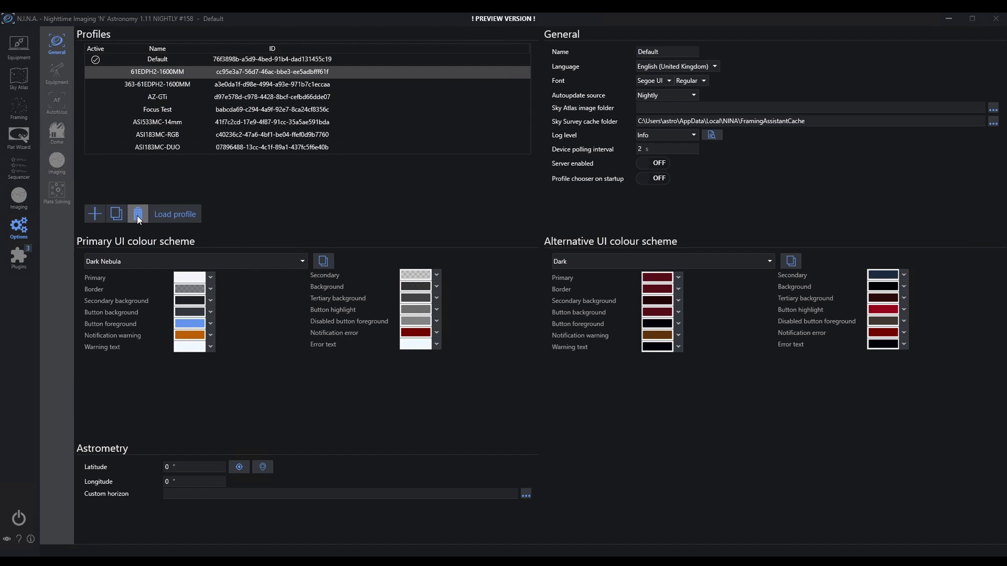
left_click(178, 60)
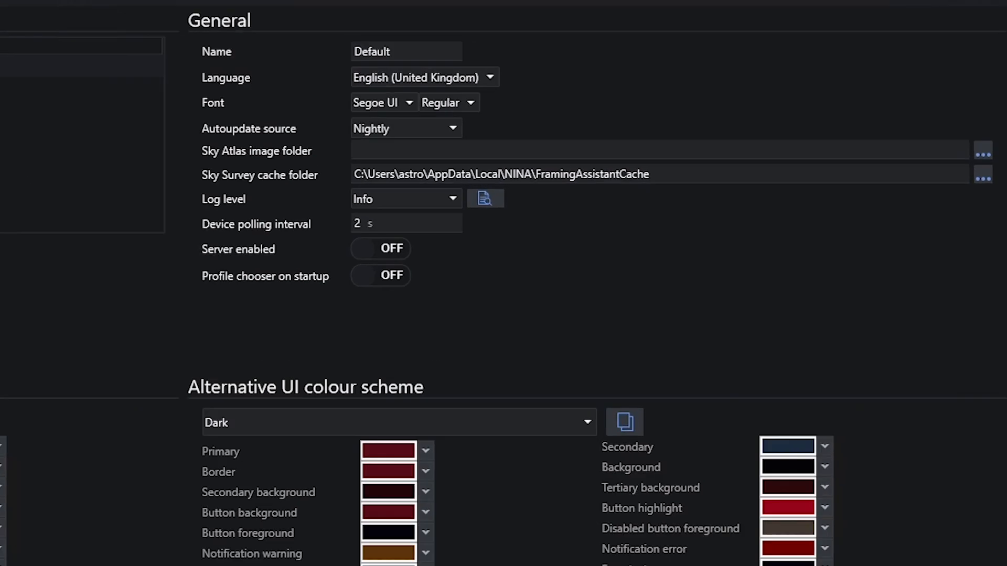
left_click(353, 49)
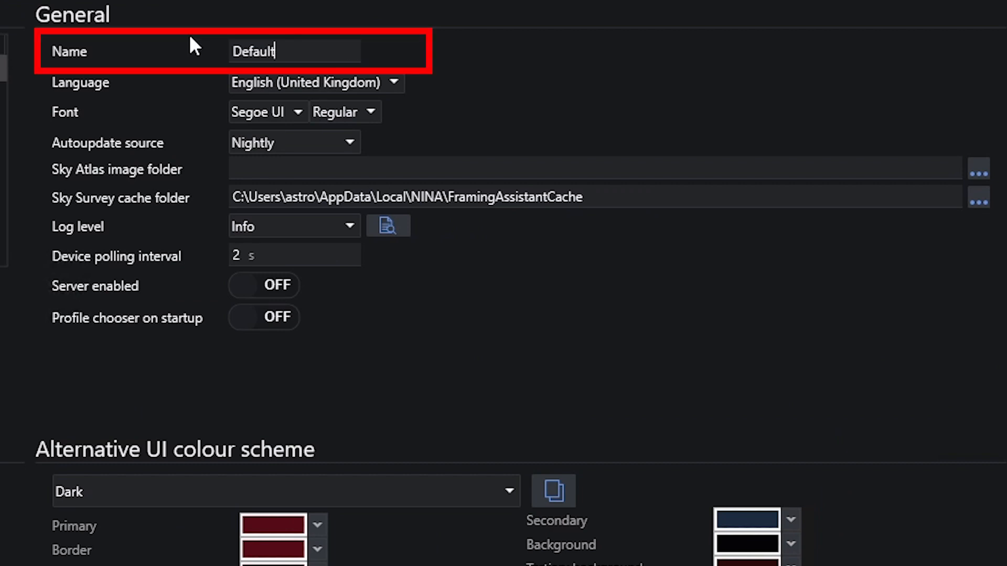
key("ctrl+a")
type("61EDPHII")
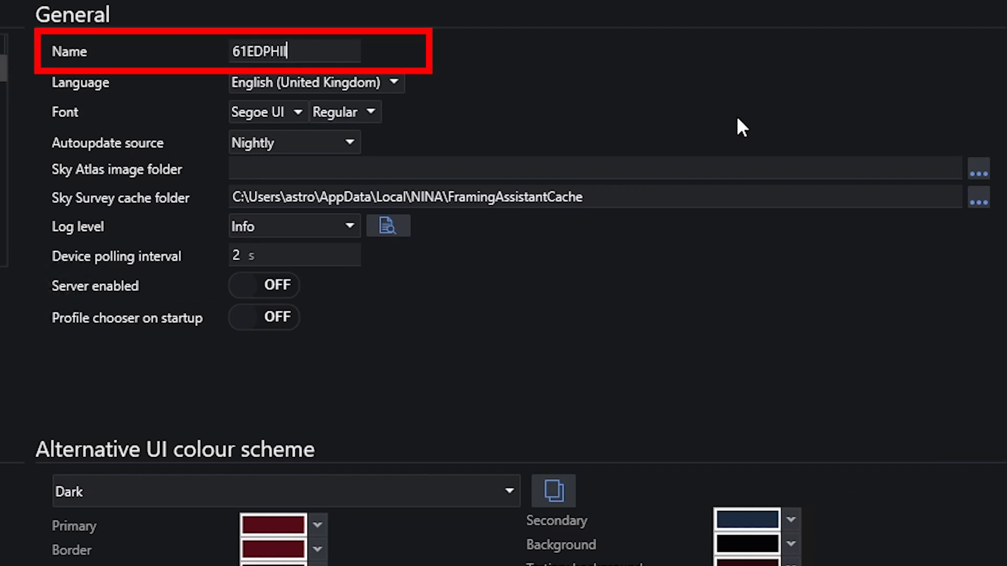
type("+ASI1600")
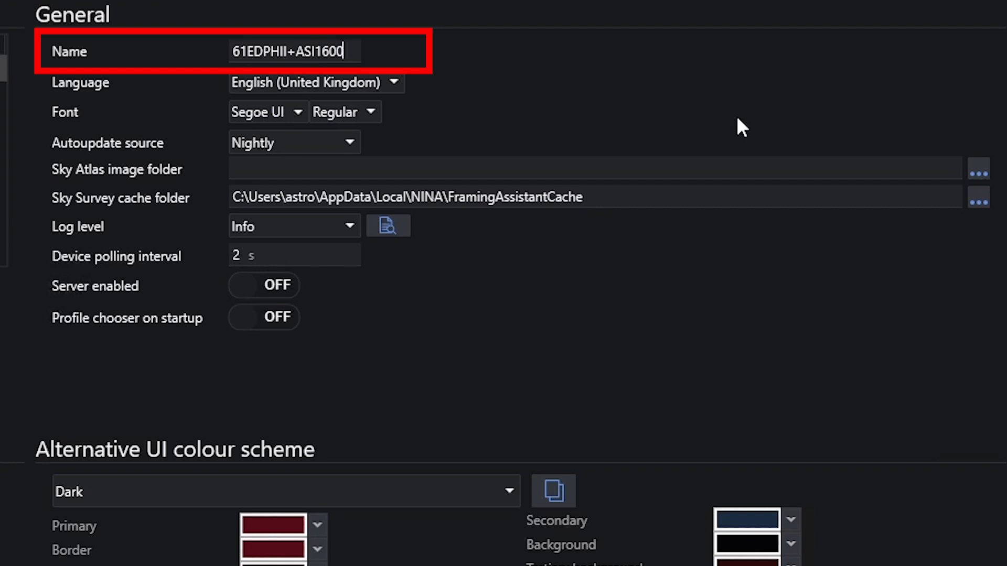
type("MM+AzGTi")
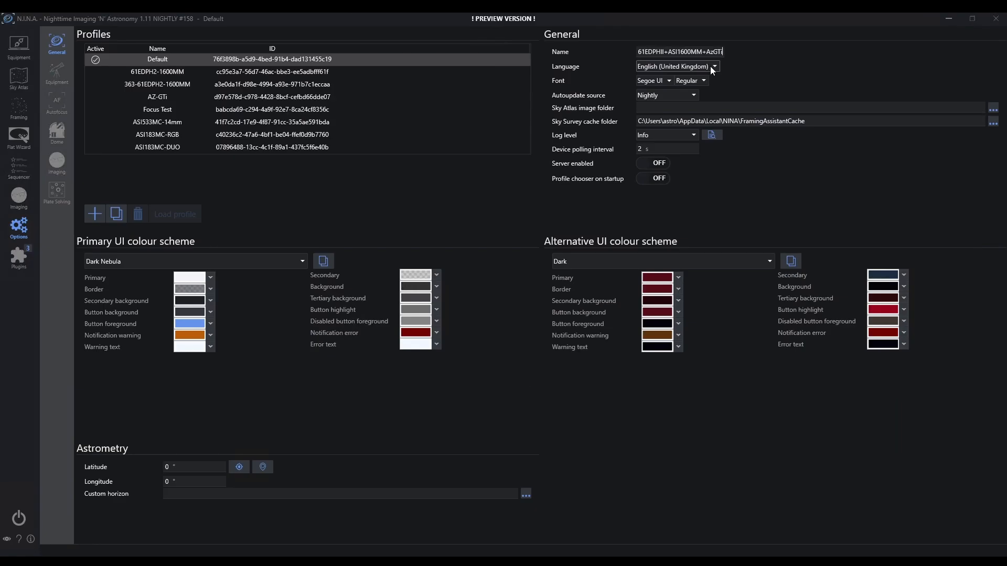
left_click(715, 67)
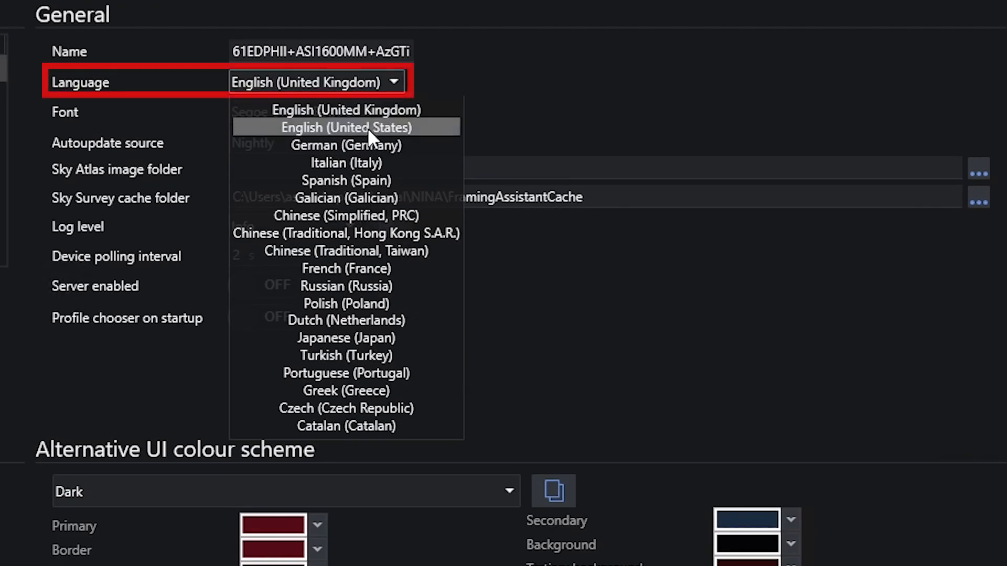
Step: Set the language to English (United States), keeping Nightly as the autoupdate source
left_click(367, 127)
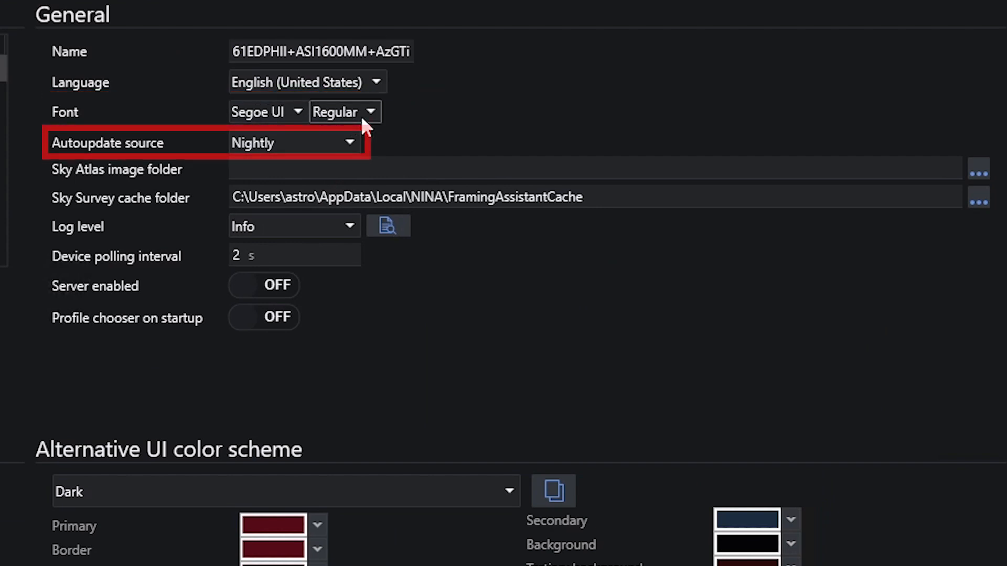
left_click(349, 146)
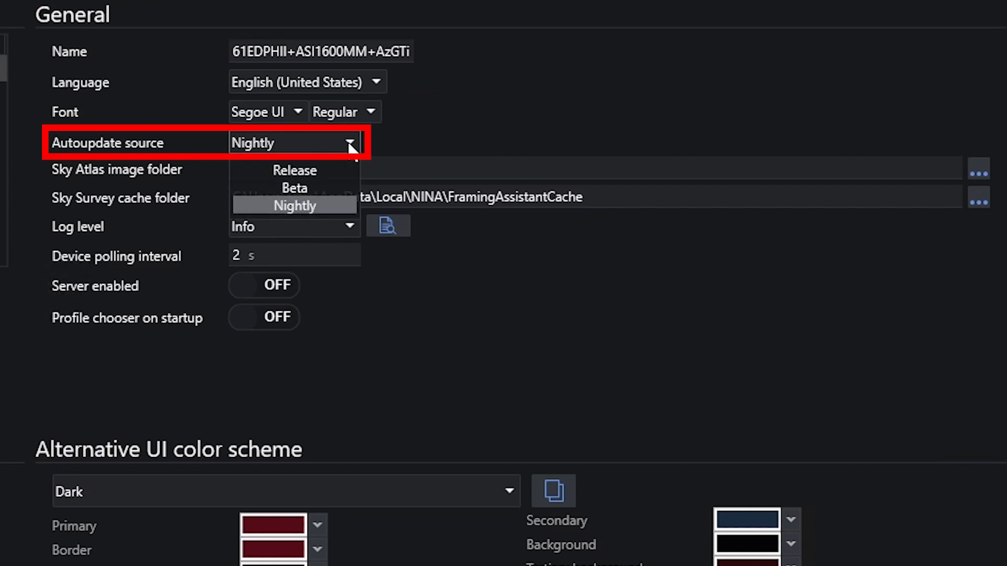
left_click(350, 146)
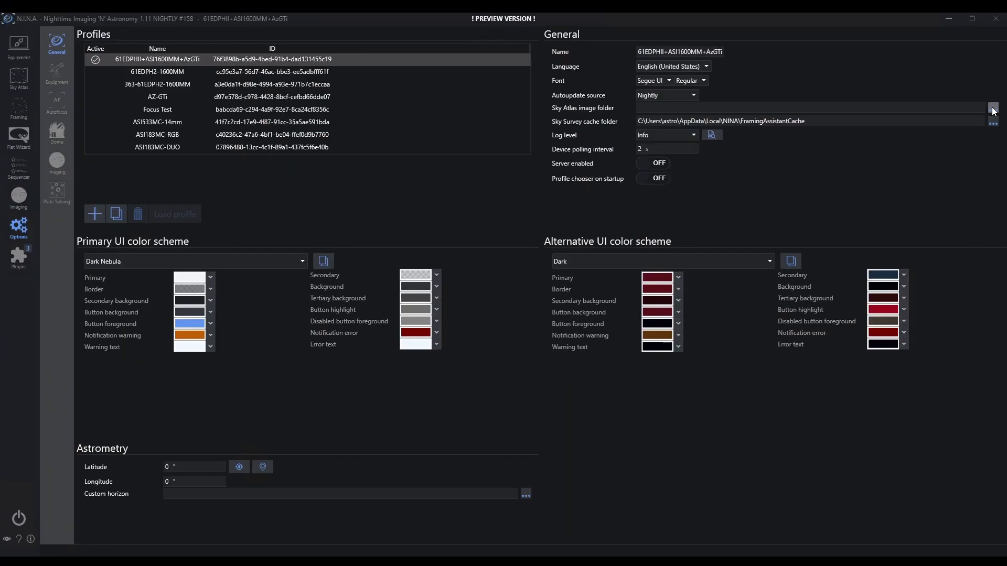
Step: Set the Sky Atlas image folder to Documents\SkyAtlasImageRepository
left_click(979, 173)
left_click_drag(488, 207, 503, 140)
left_click(446, 204)
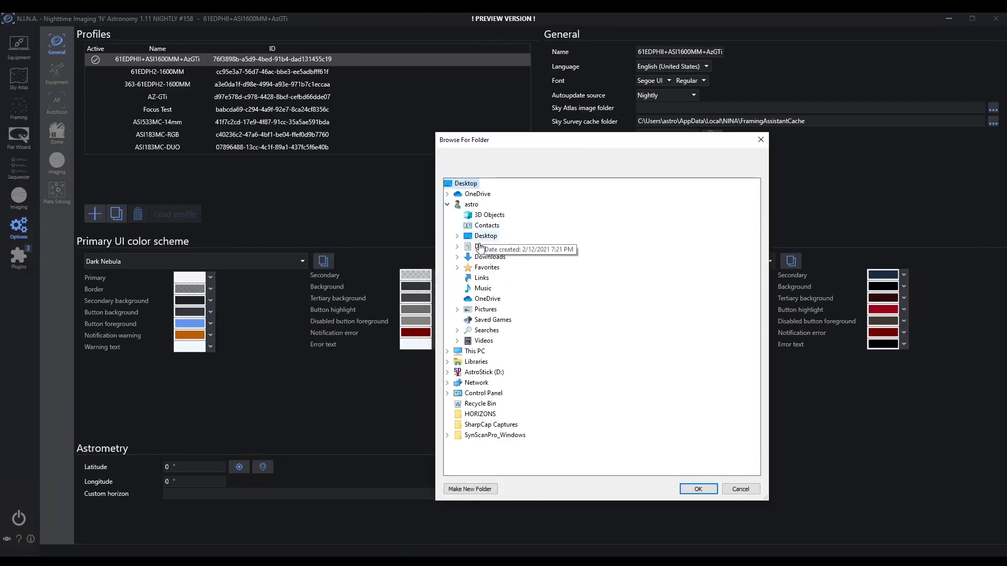
left_click(458, 246)
left_click(507, 311)
left_click(705, 490)
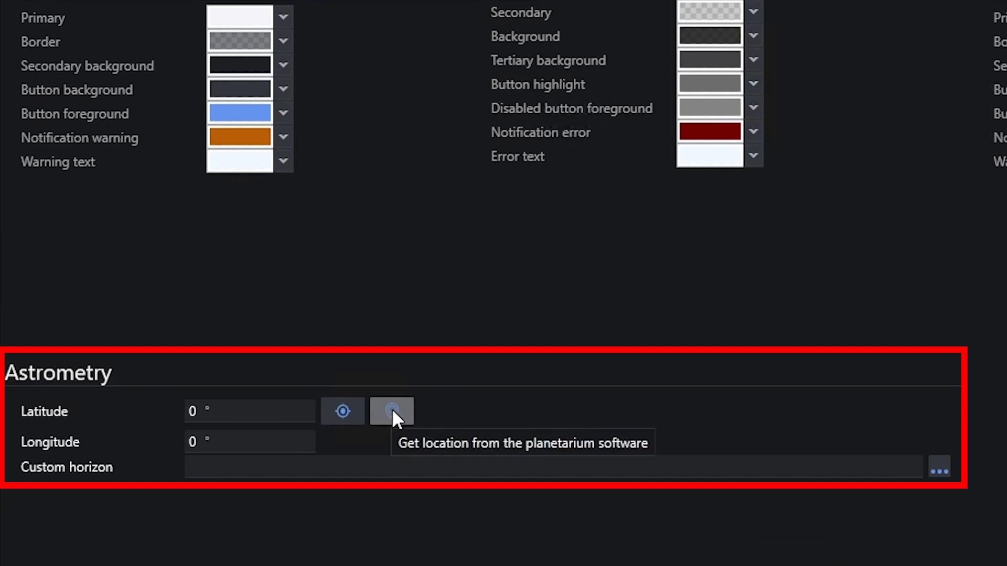
Step: Enter latitude 34.067 and longitude -84.051, then go to the Equipment camera page
left_click(239, 410)
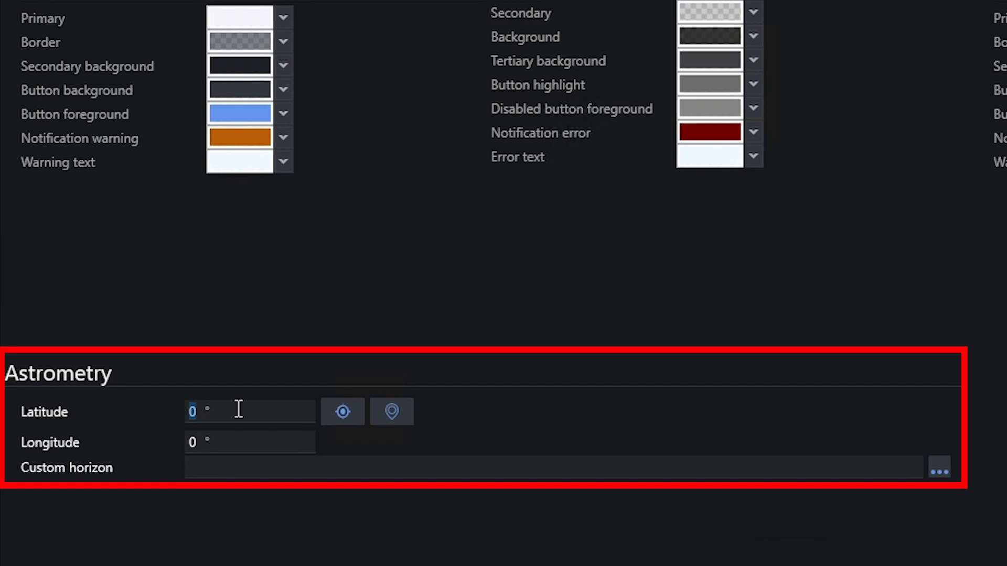
type("34.067")
left_click(254, 447)
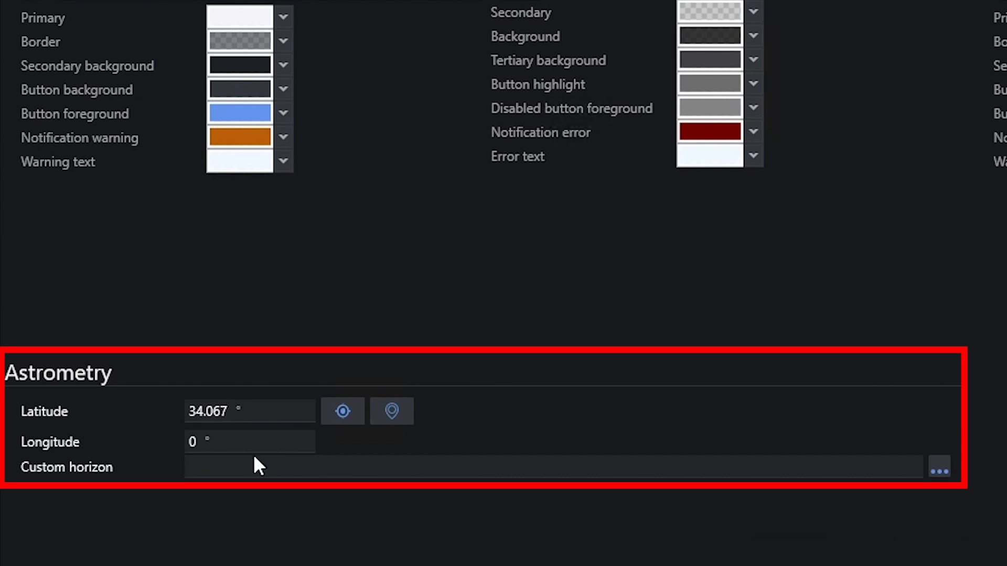
type("-84.051")
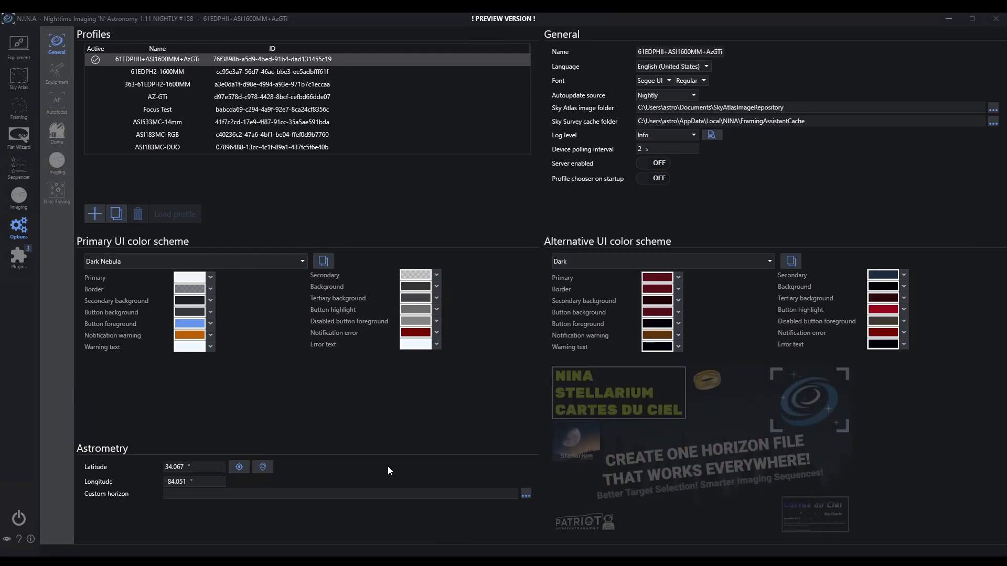
left_click(247, 418)
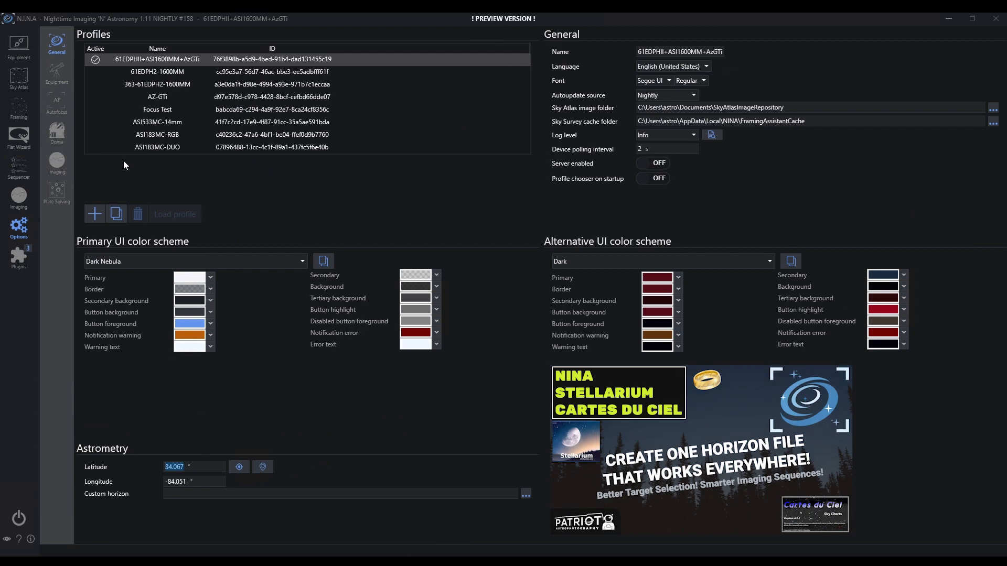
left_click(57, 73)
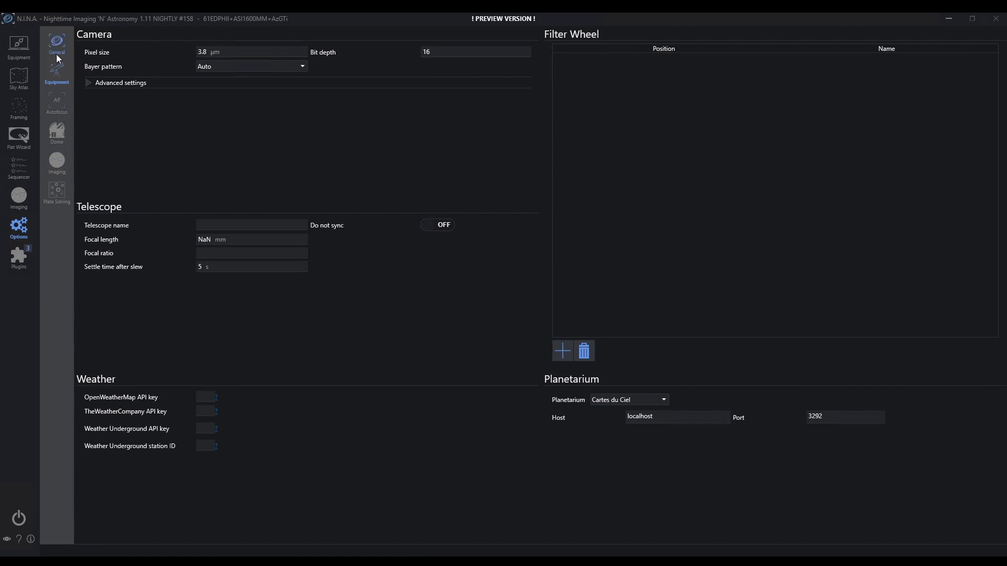
left_click(22, 54)
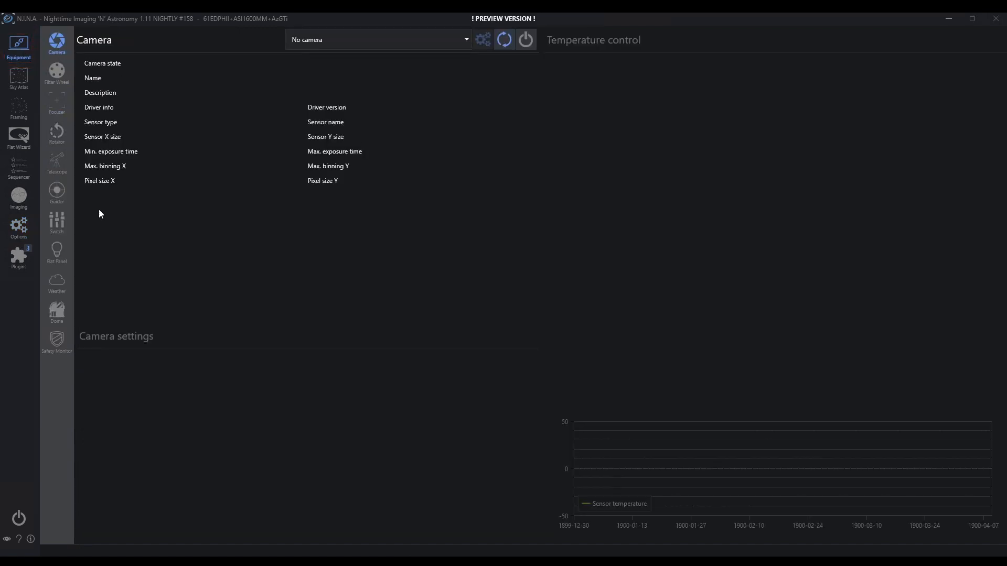
Step: Select the ZWO ASI1600MM Pro from the refreshed camera list and connect it
left_click(467, 42)
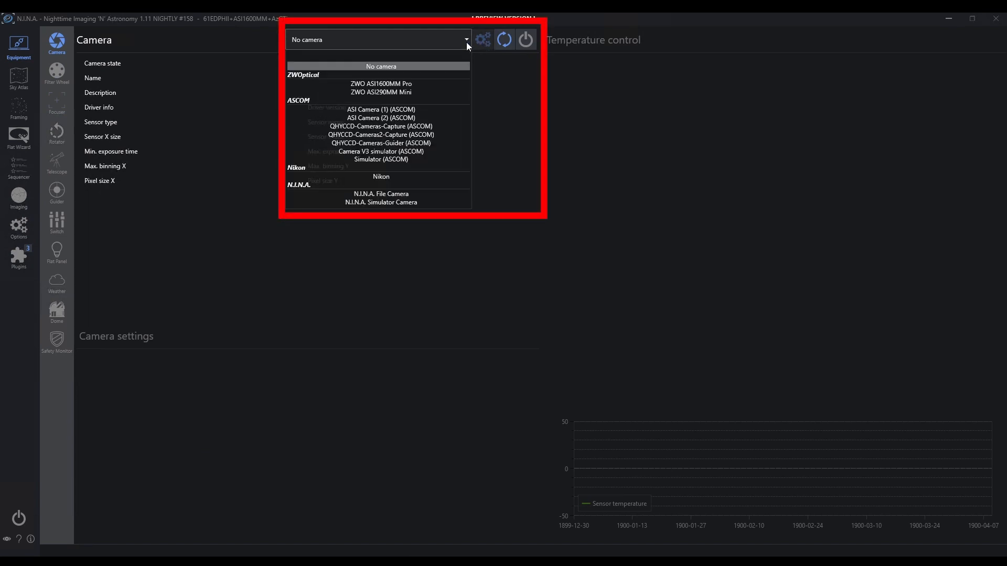
left_click(403, 85)
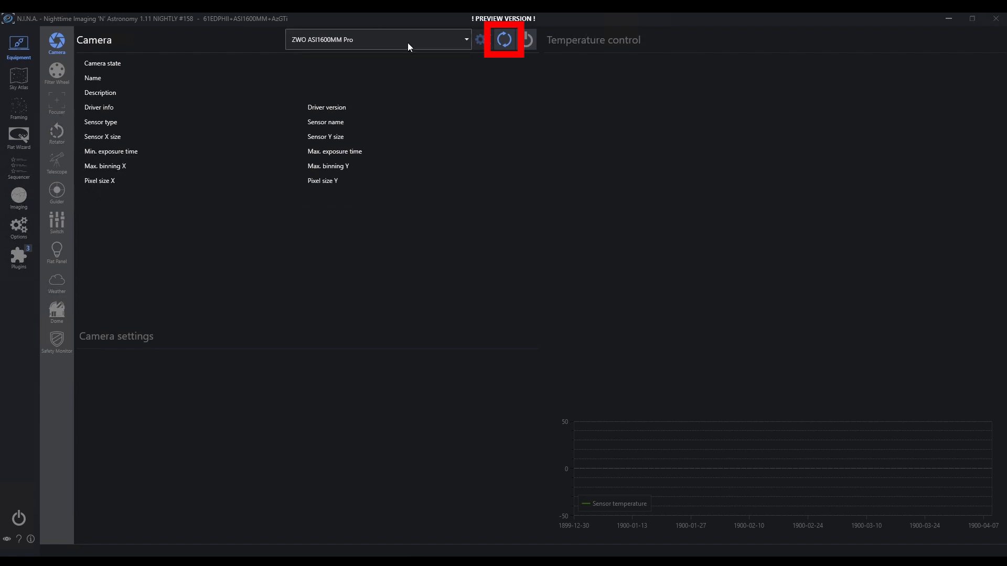
left_click(504, 42)
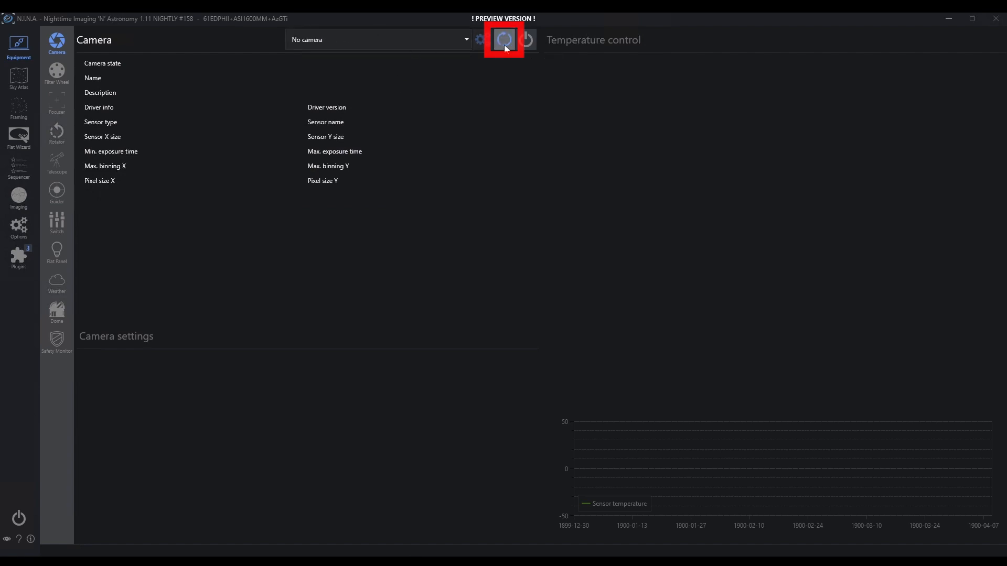
left_click(464, 41)
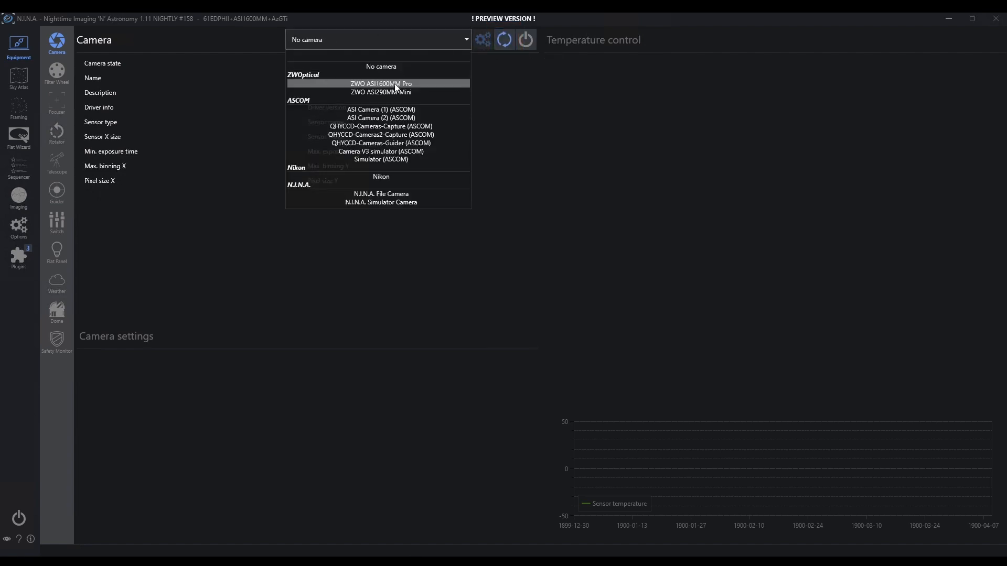
left_click(394, 83)
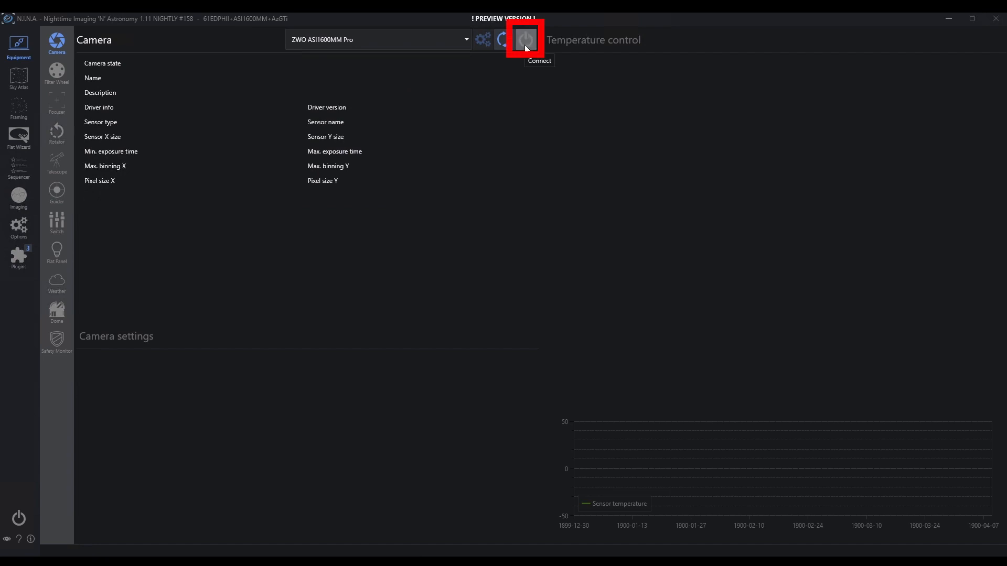
left_click(525, 45)
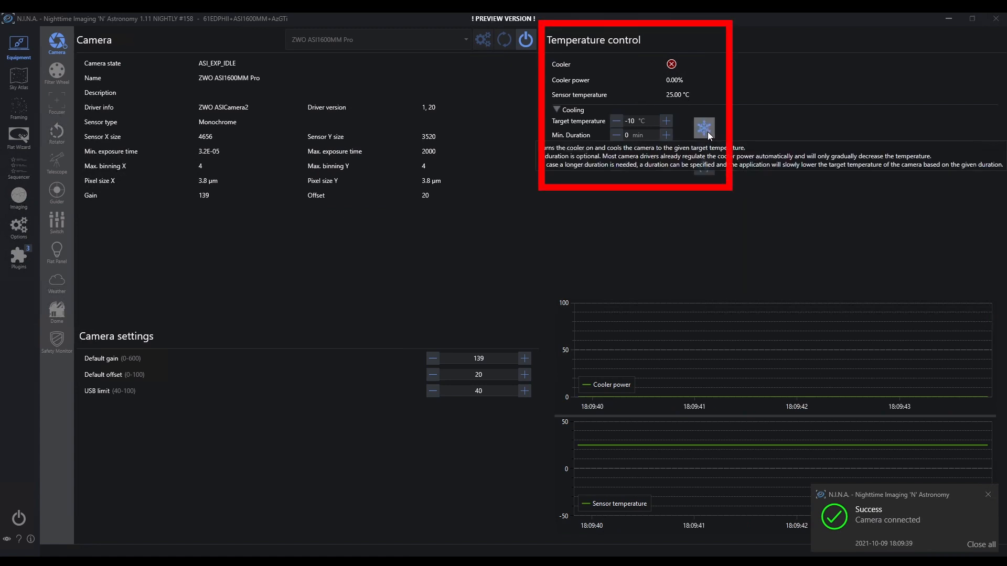
Step: Adjust the target temperature to -5 °C and switch the cooler on
left_click(616, 122)
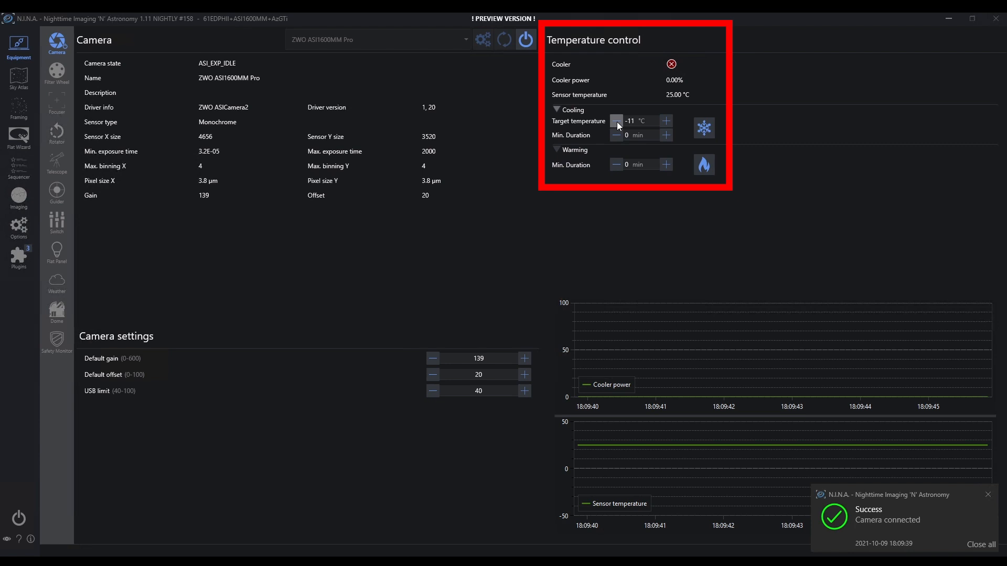
left_click(666, 122)
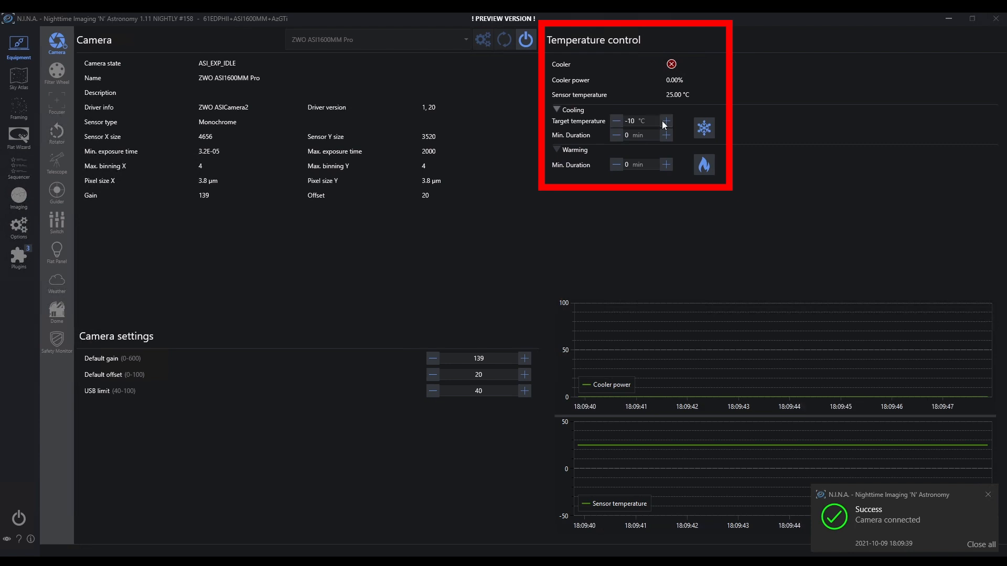
left_click(665, 122)
left_click(665, 121)
left_click(665, 122)
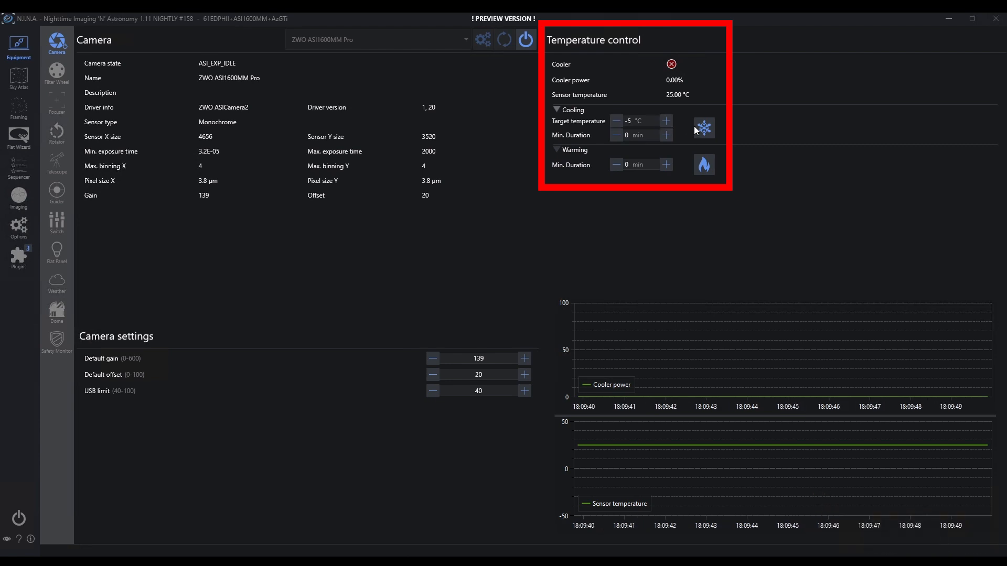
left_click(708, 130)
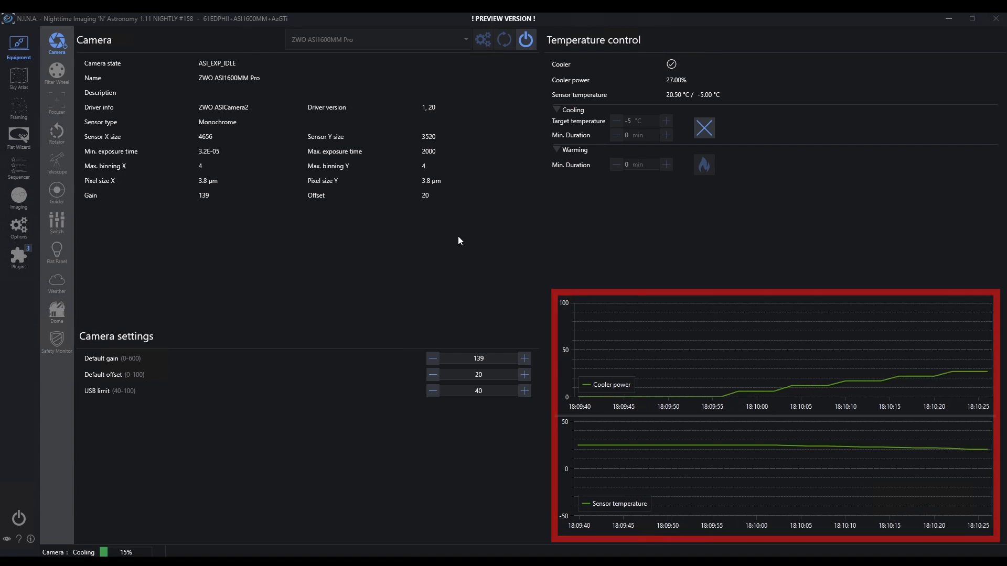
Step: Select the QHYFWRS232 filter wheel, opening and cancelling its setup dialog
left_click(60, 76)
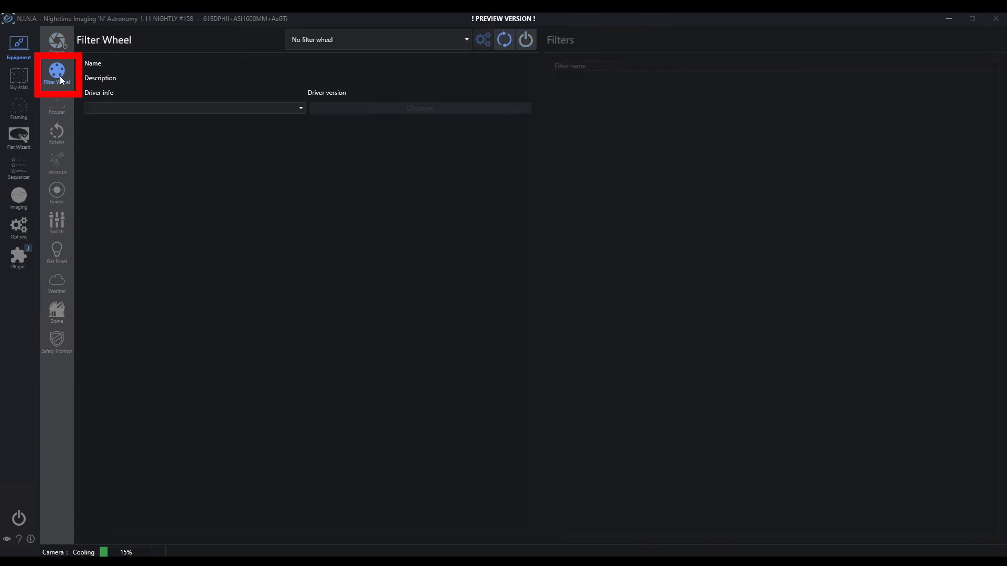
left_click(467, 41)
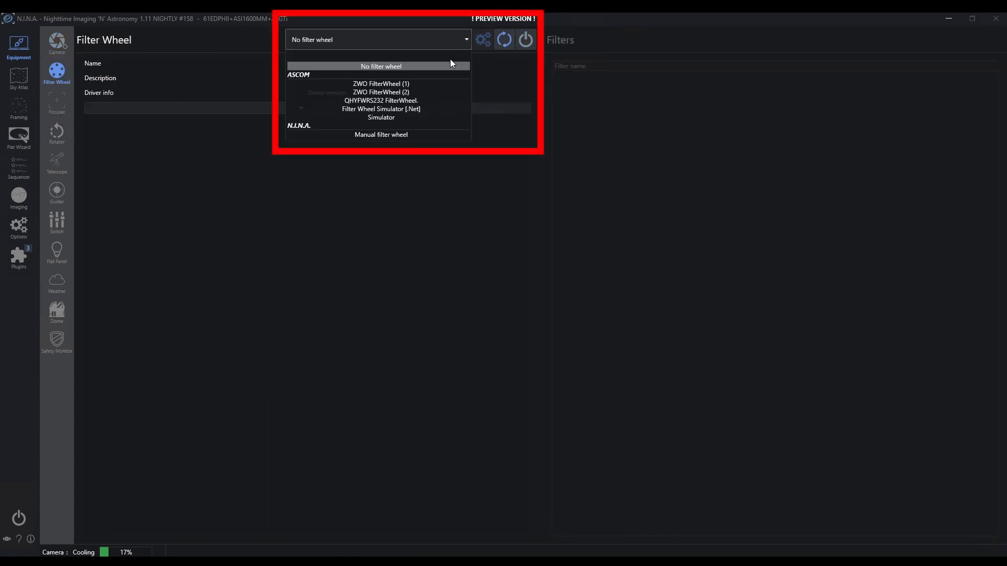
left_click(375, 101)
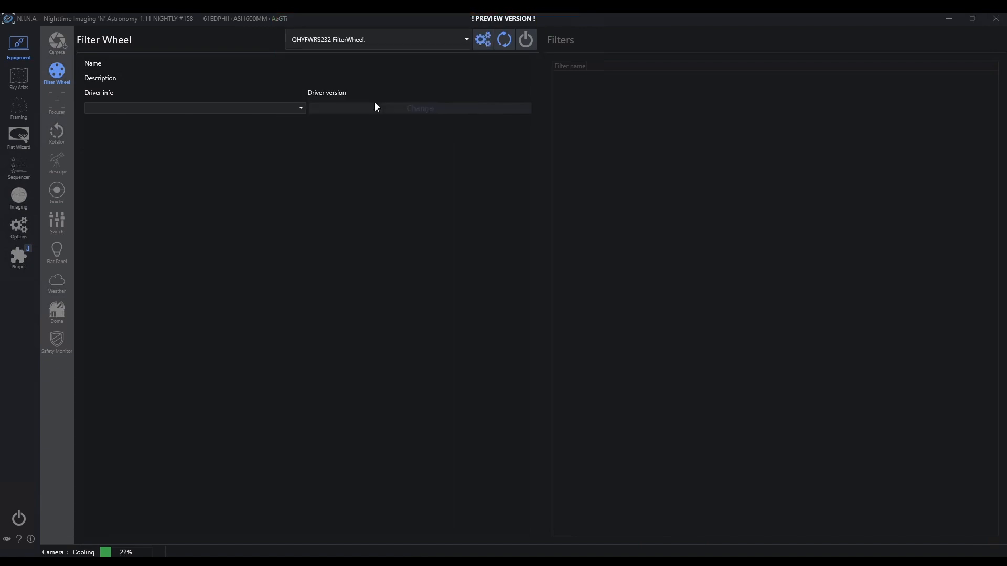
left_click(486, 39)
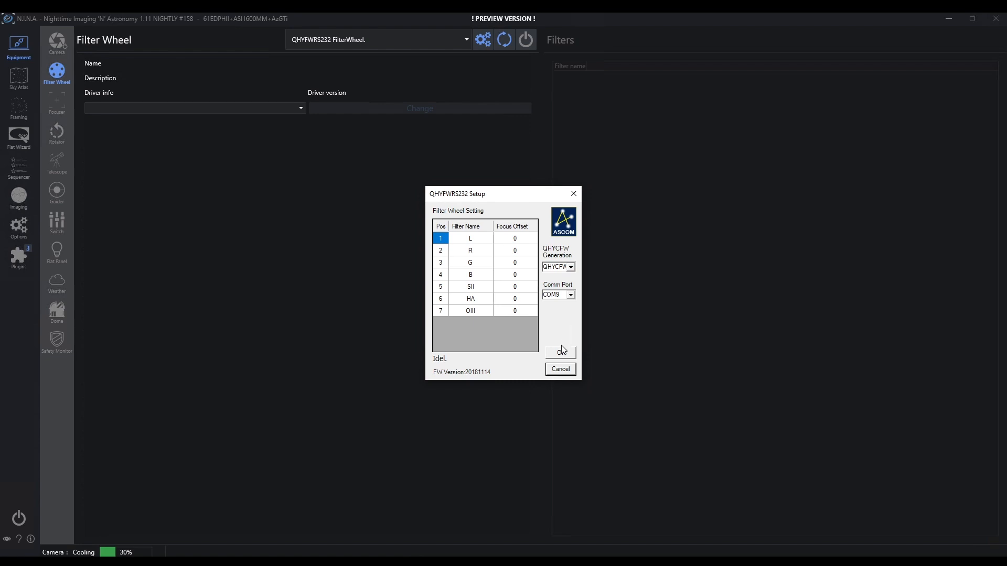
left_click(560, 369)
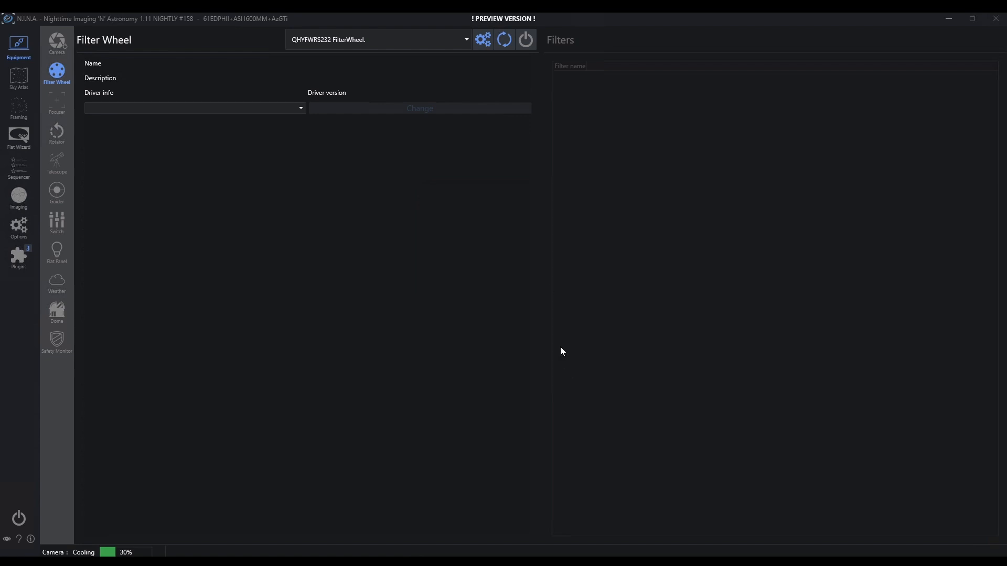
Step: Connect the filter wheel and check its L, R, G, B, SII, HA and OIII filters
left_click(527, 40)
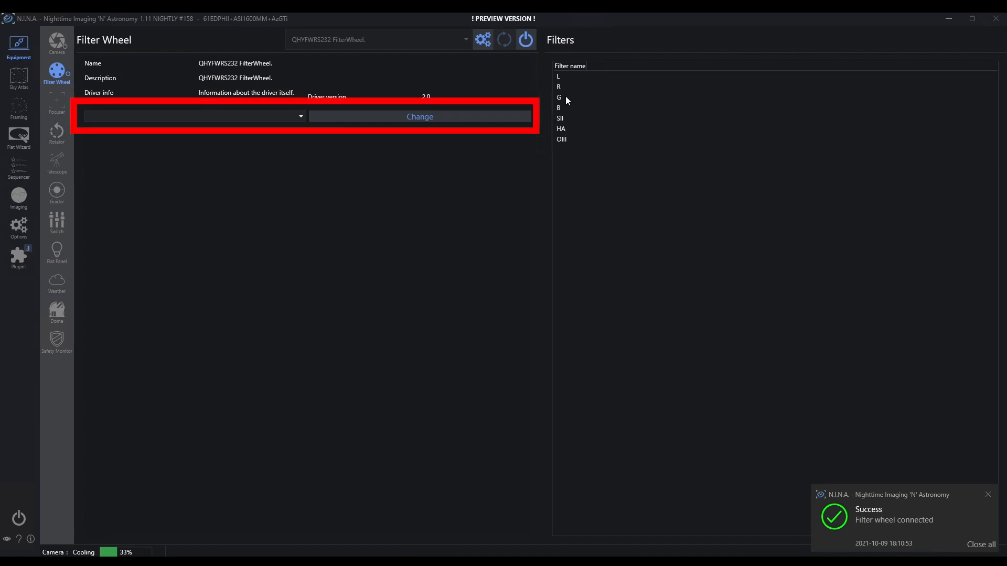
left_click(302, 116)
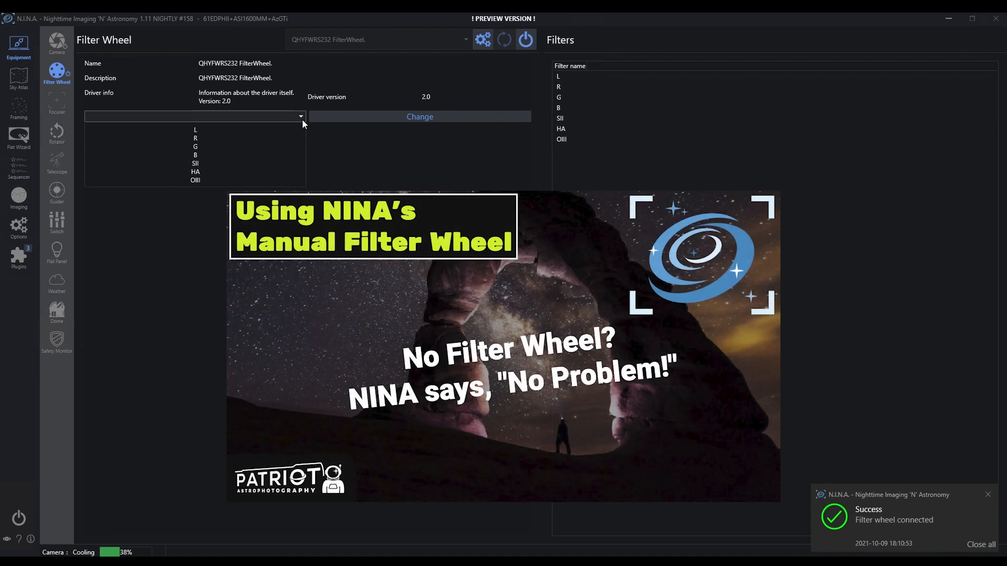
left_click(254, 156)
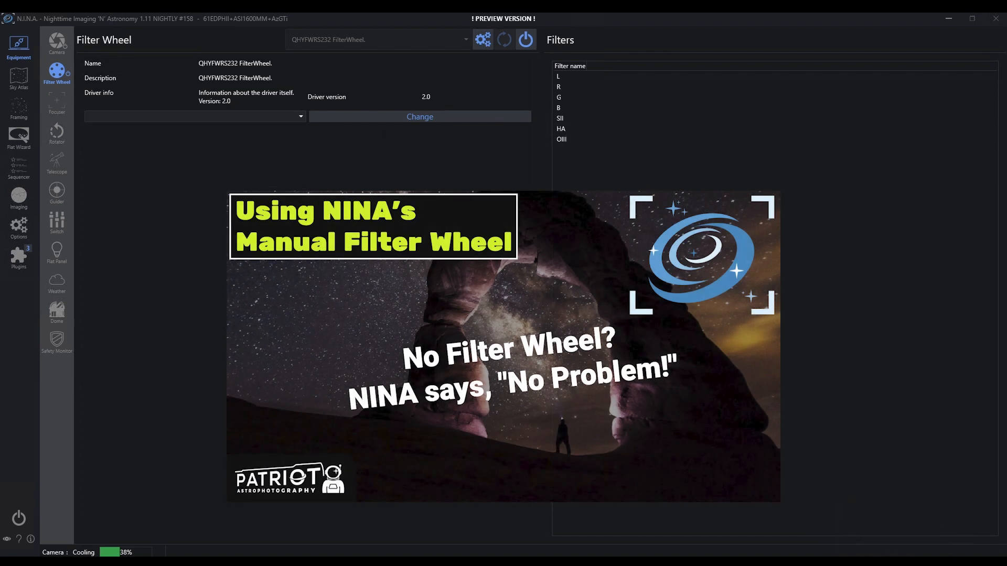
Step: Select ZWO Focuser (1), accept its EAF setup, connect it at position 29436, then view the Rotator page
left_click(57, 100)
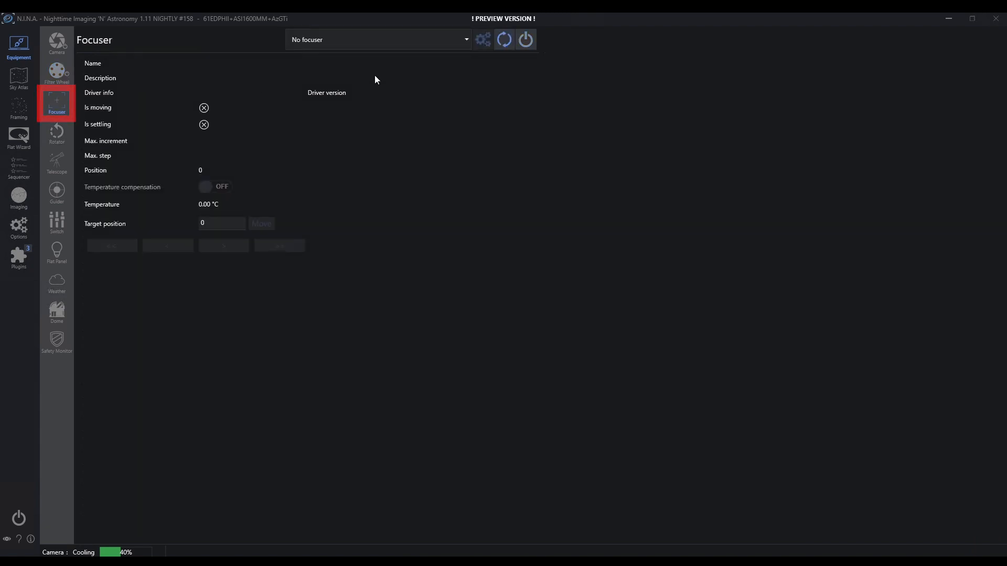
left_click(468, 38)
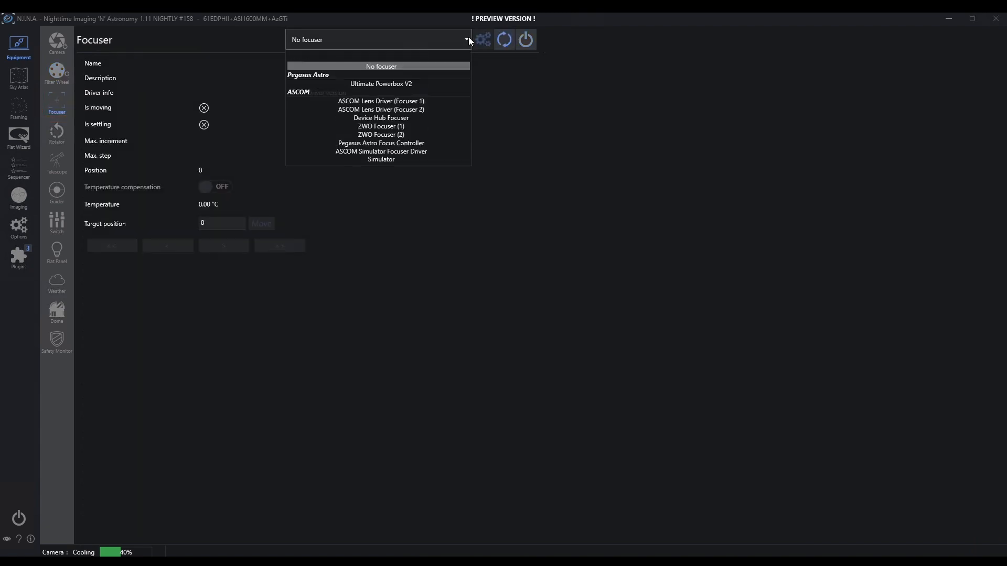
left_click(410, 128)
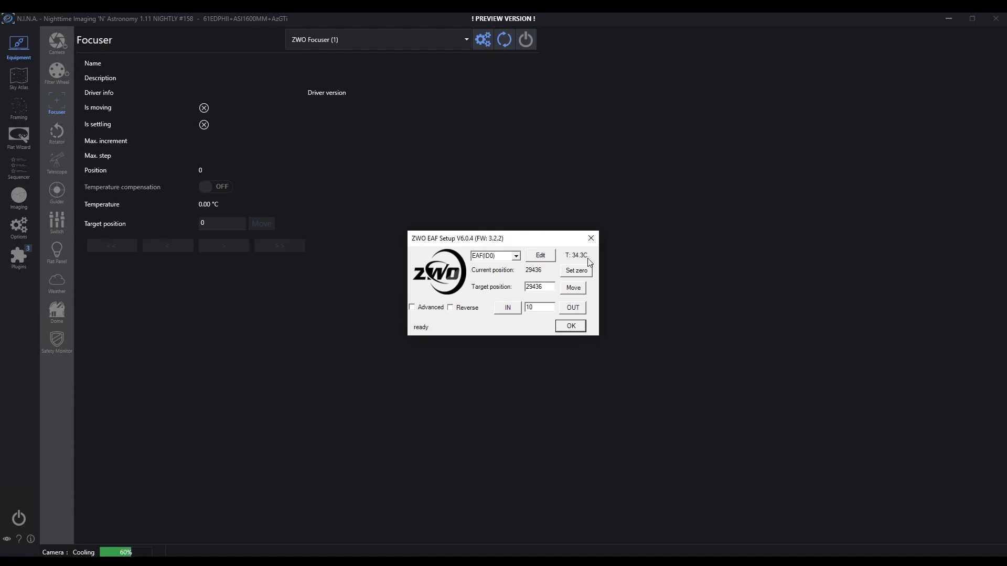
left_click(572, 326)
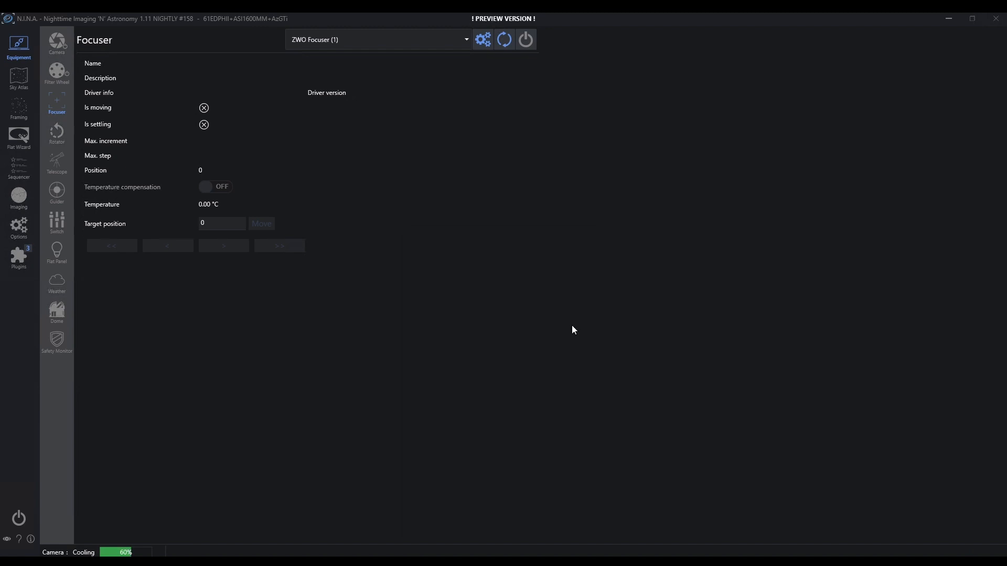
left_click(529, 39)
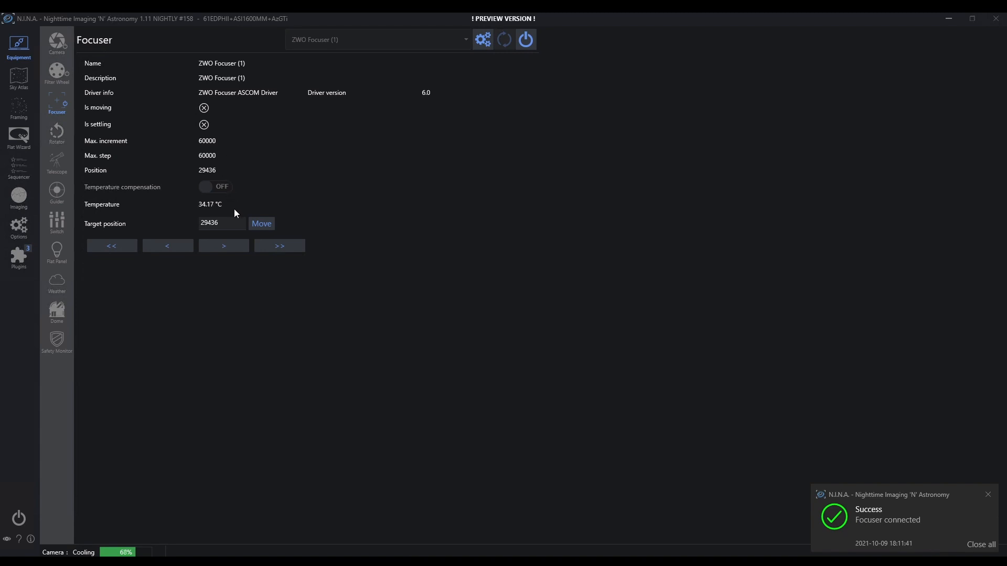
left_click(60, 136)
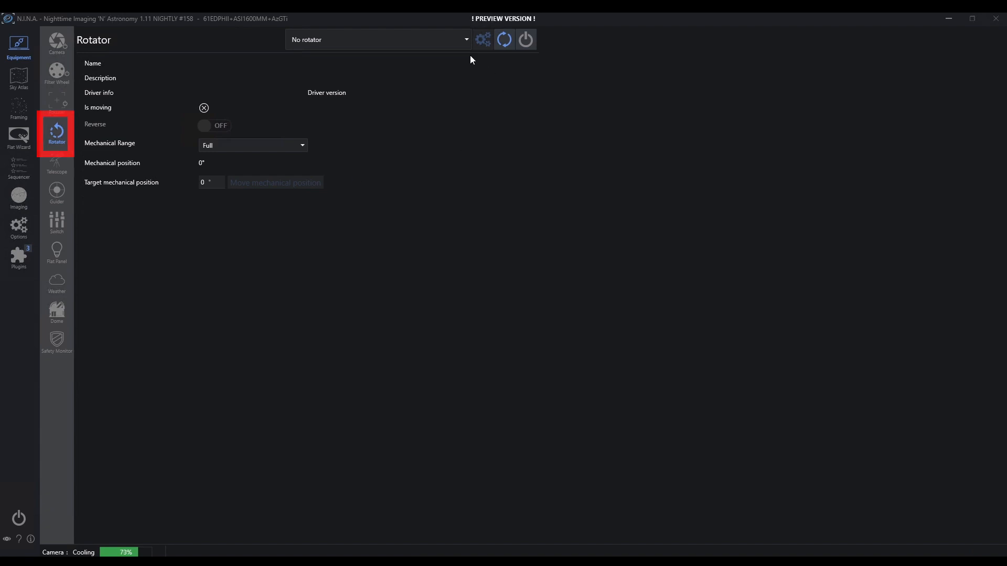
Step: Keep No rotator selected and move on to the Telescope page
left_click(468, 40)
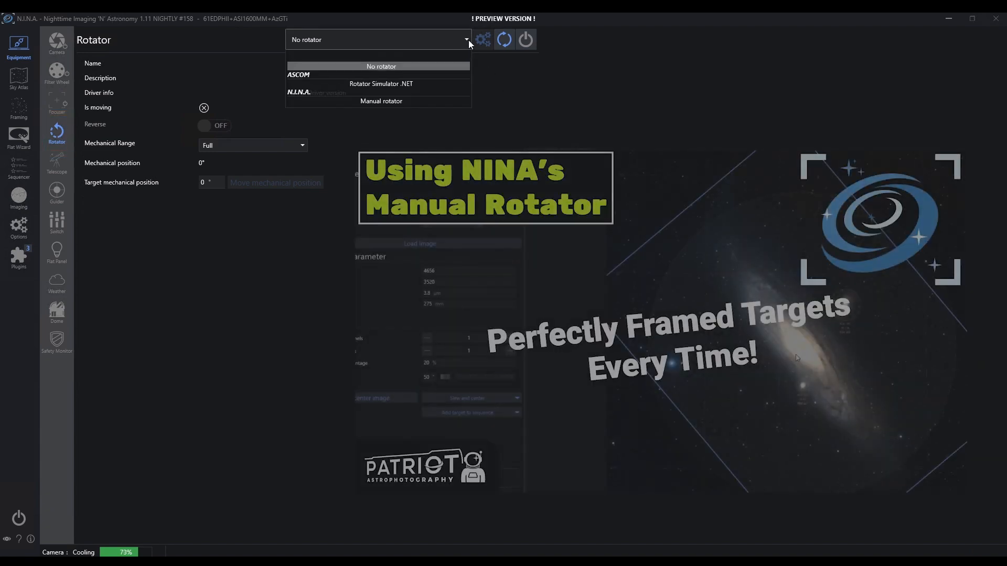
left_click(383, 102)
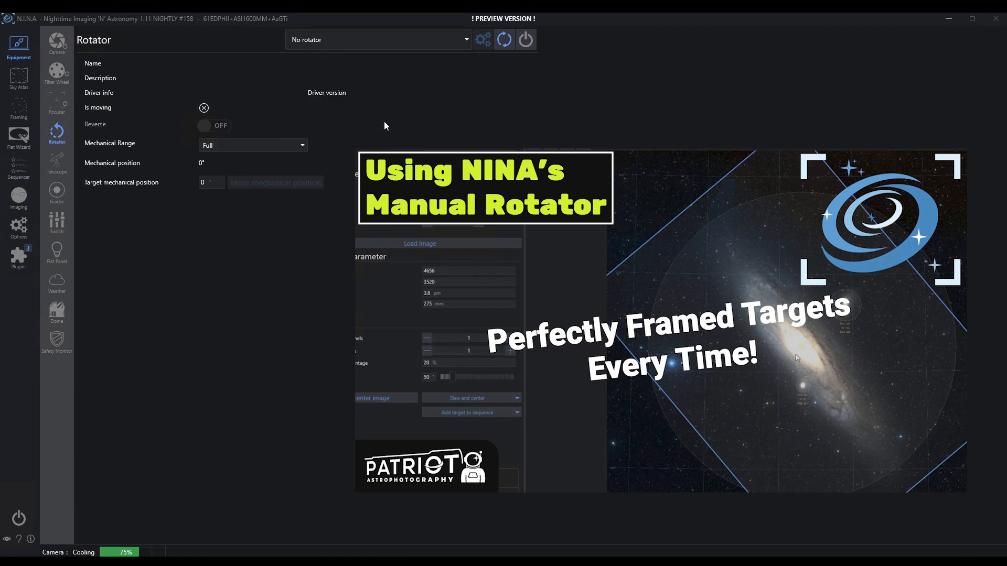
left_click(60, 165)
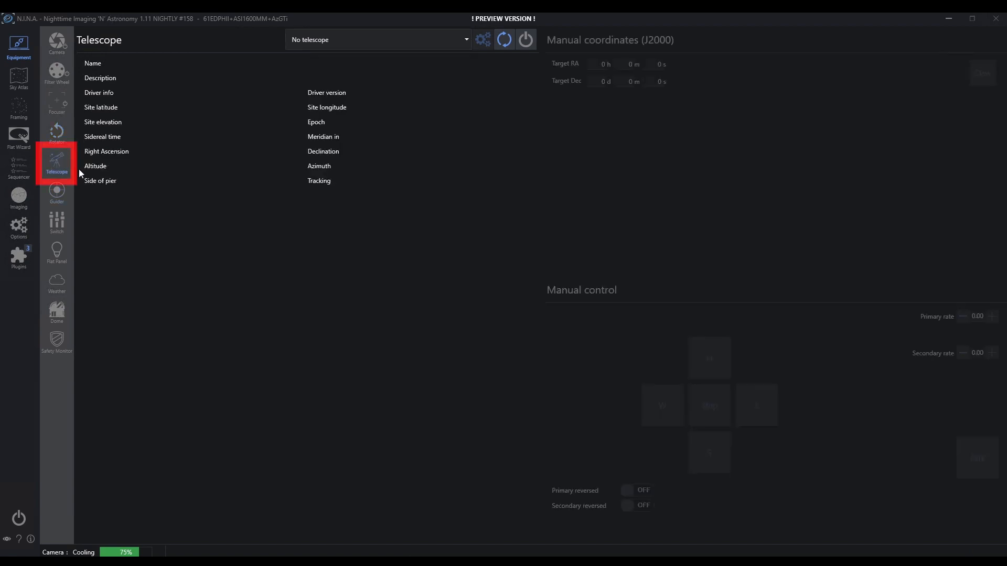
Step: Select the EQMOD ASCOM HEQ5/6 mount driver and accept its setup
left_click(466, 41)
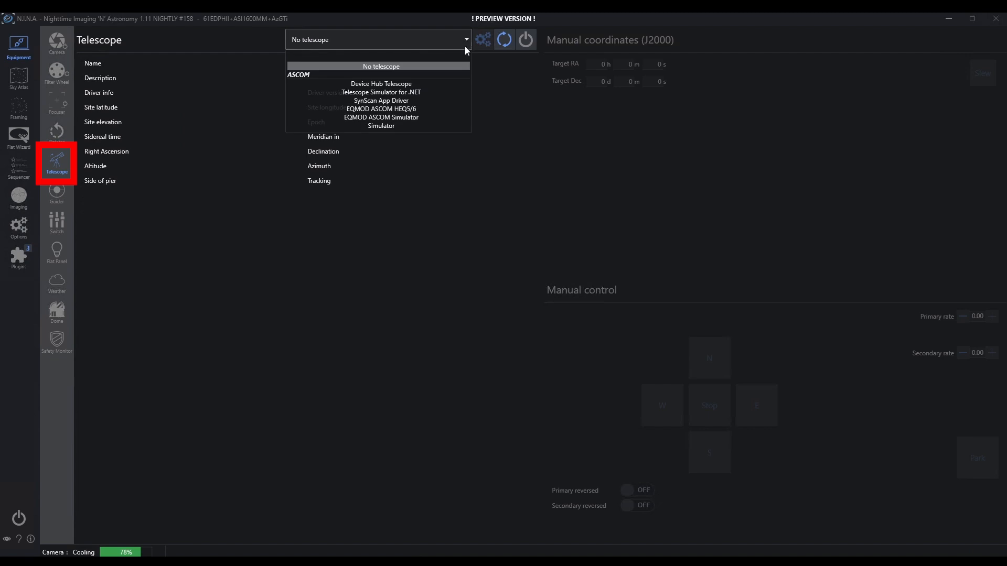
left_click(433, 109)
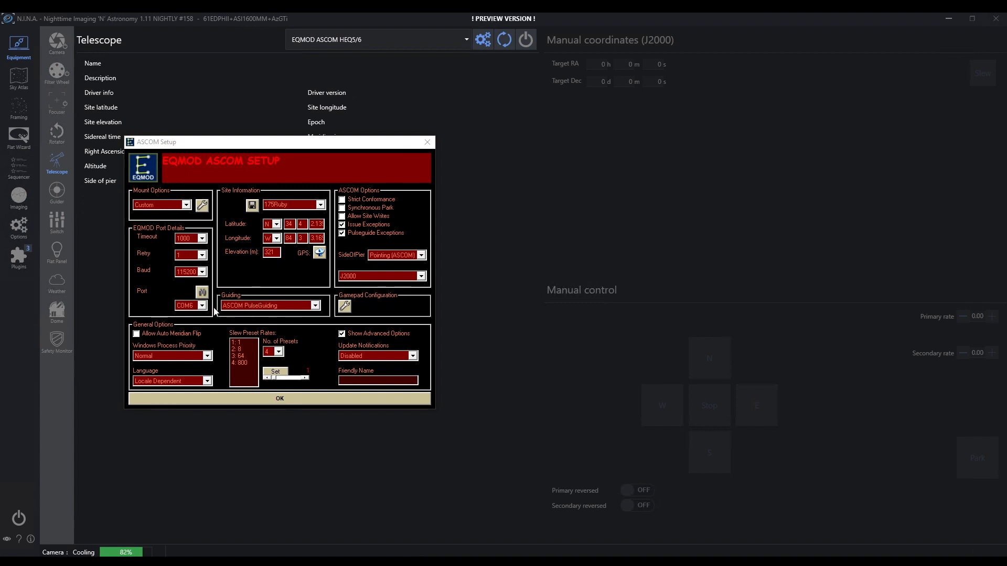
left_click(299, 400)
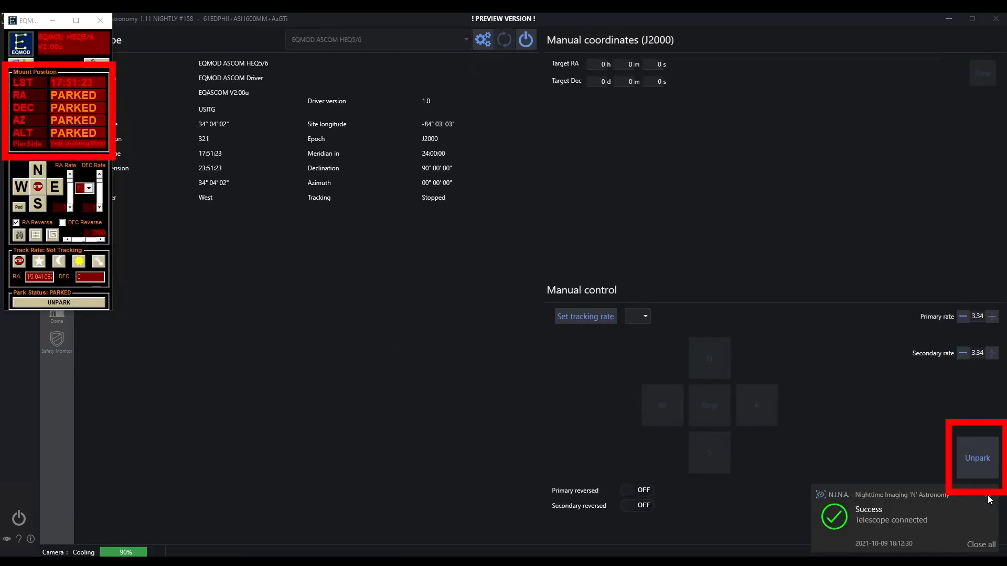
Step: Unpark and re-park the mount, minimize EQMOD, and show the Guider page
left_click(979, 465)
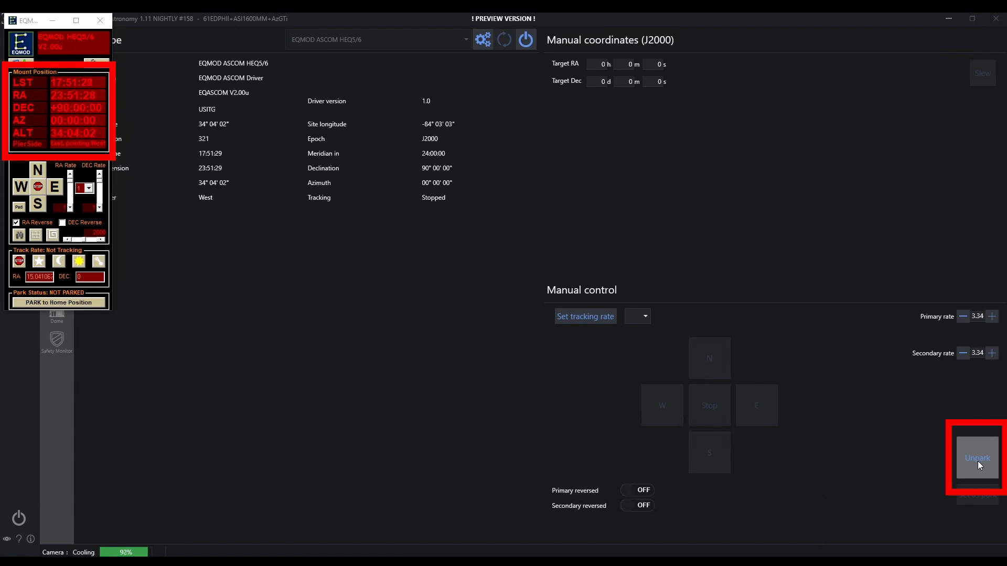
left_click(977, 459)
left_click(53, 23)
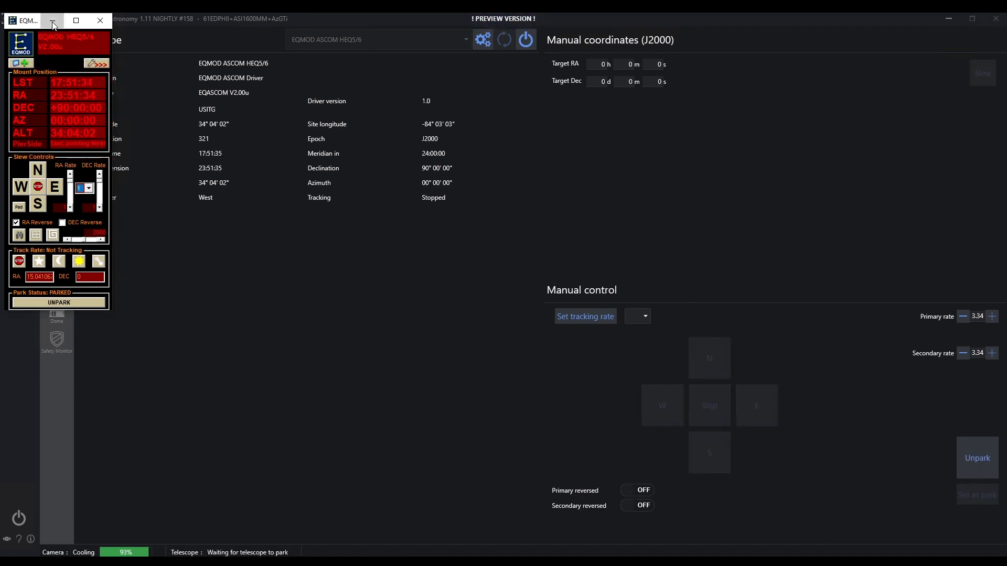
left_click(53, 22)
left_click(56, 199)
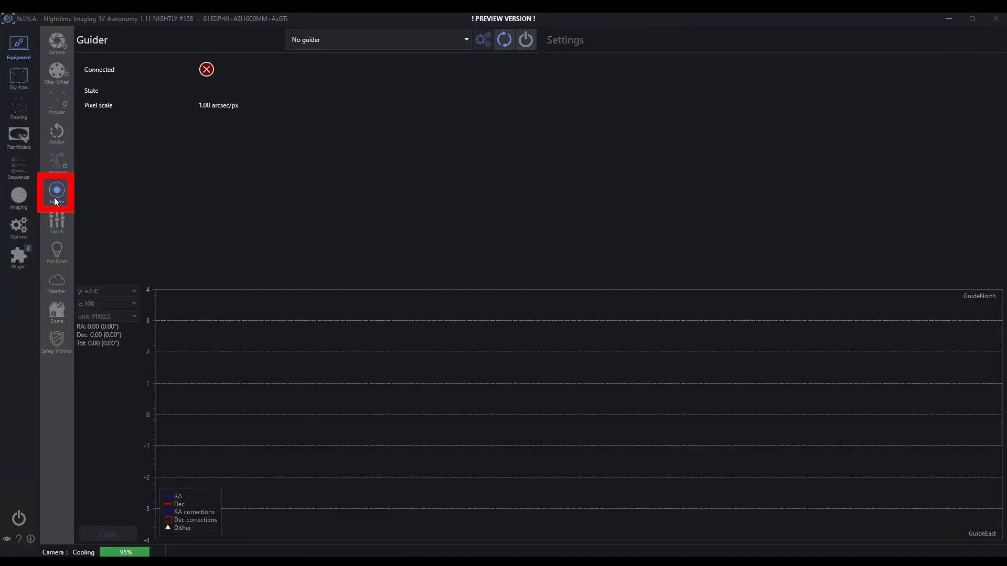
Step: Choose PHD2 as the guider, review its connection settings, and connect it
left_click(466, 40)
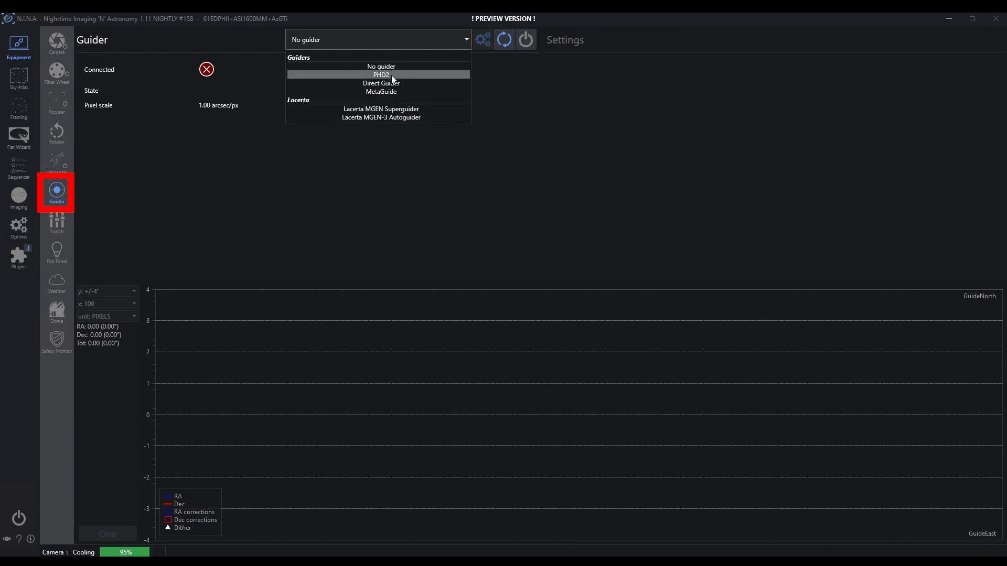
left_click(391, 76)
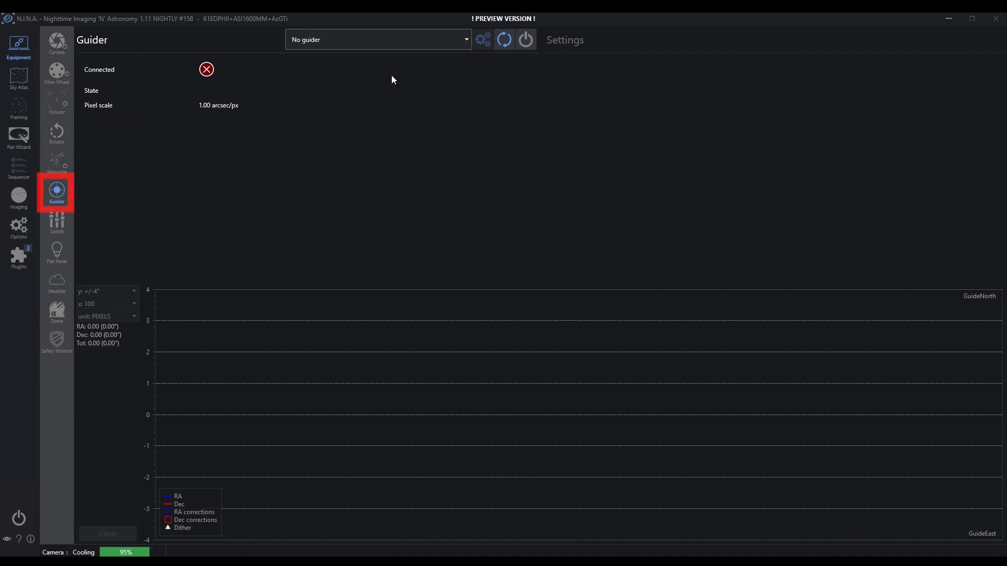
left_click(484, 40)
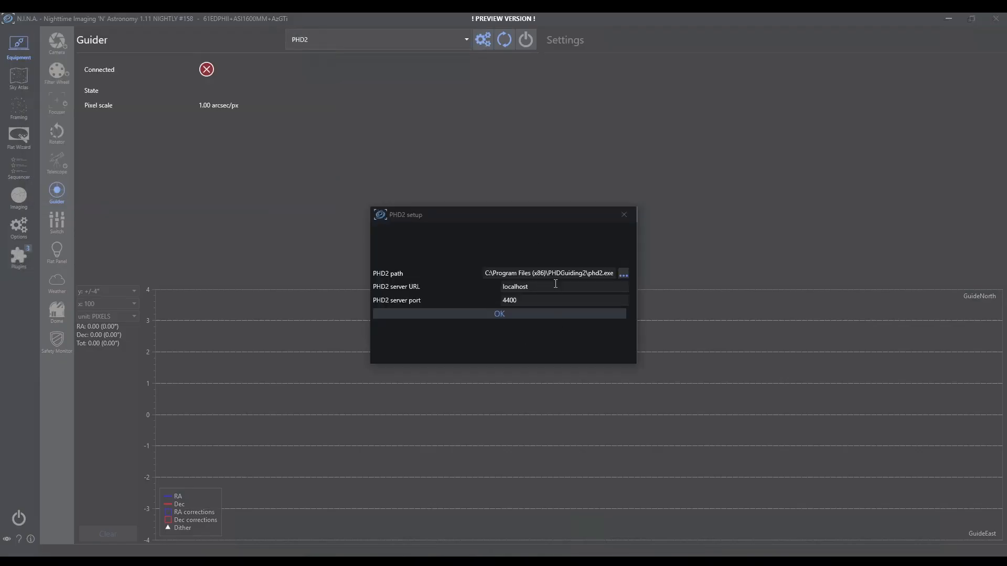
left_click(516, 314)
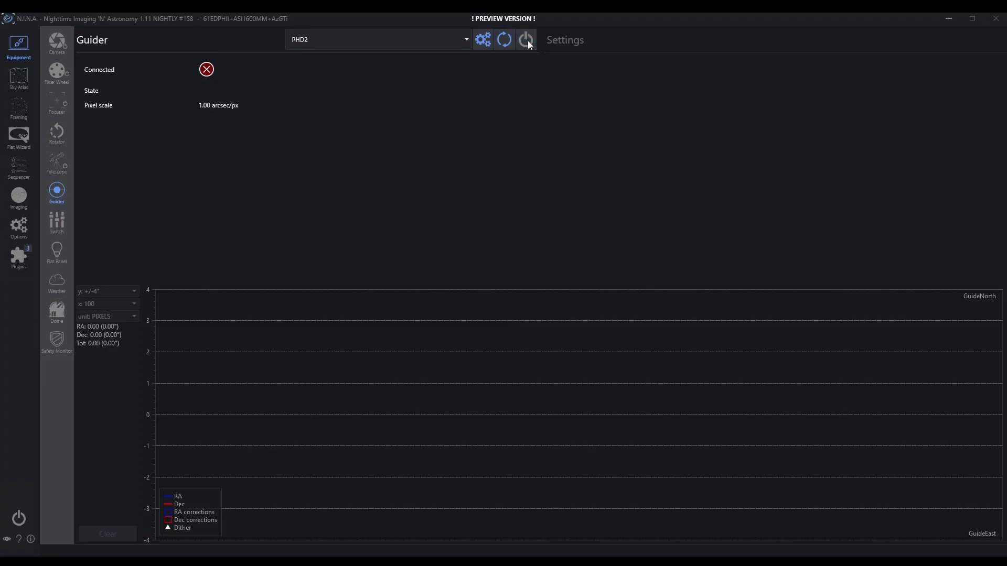
left_click(527, 41)
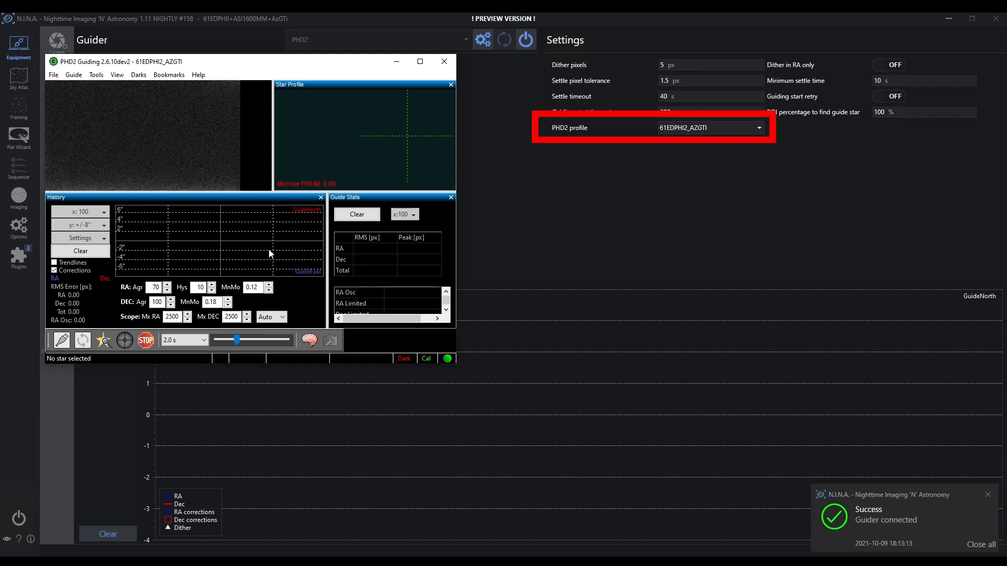
Step: Stop PHD2 looping, review its equipment profile 61EDPHII_AZGTI, and minimize PHD2
left_click(147, 342)
left_click(61, 340)
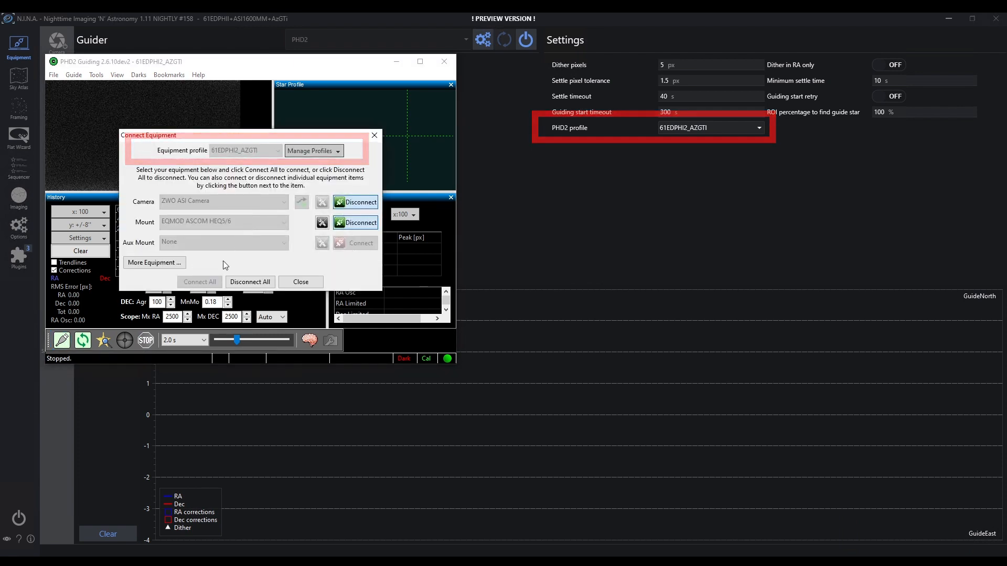
left_click(300, 282)
left_click(396, 61)
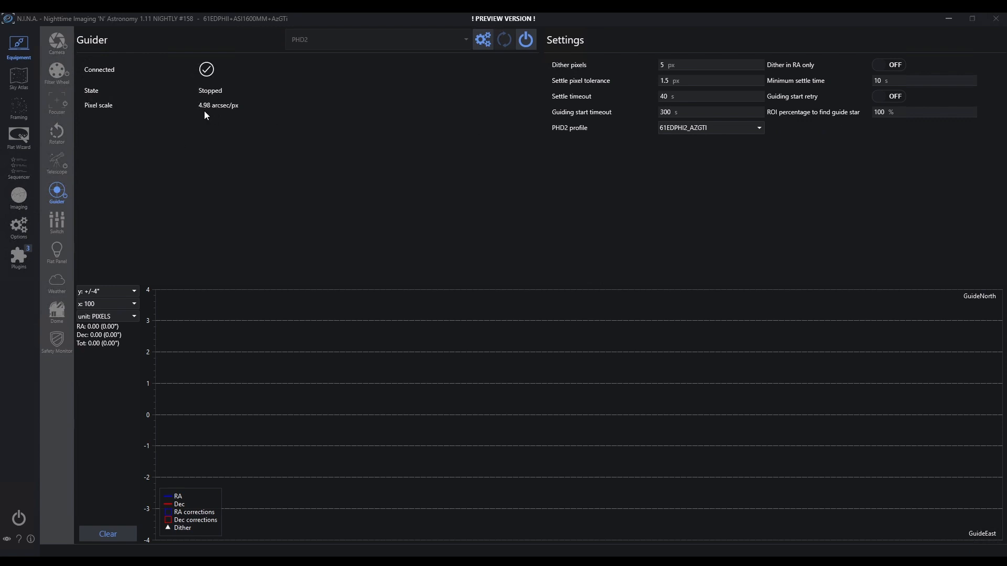
Step: Review the Switch, Flat Panel and Weather pages and their device lists unchanged
left_click(59, 219)
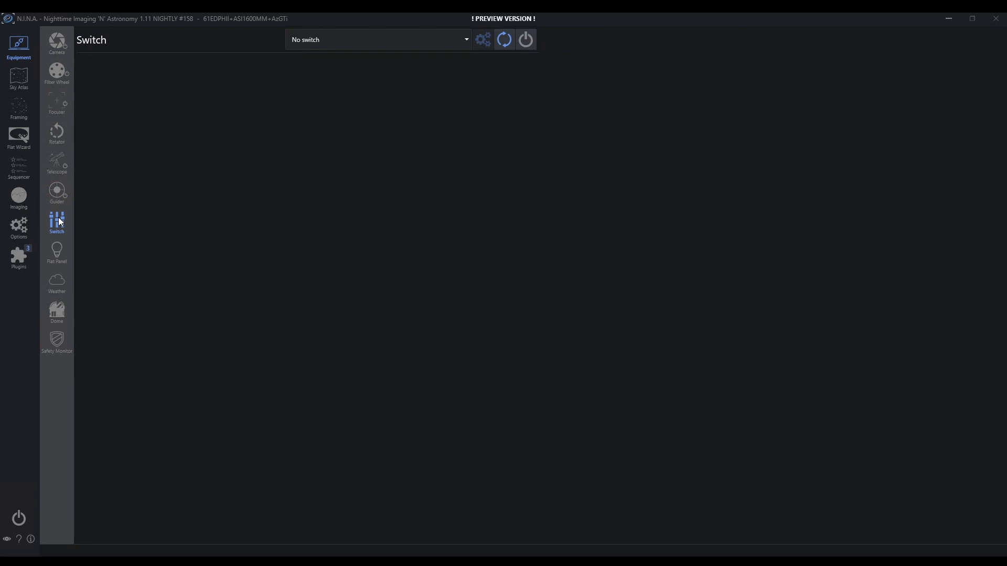
left_click(468, 42)
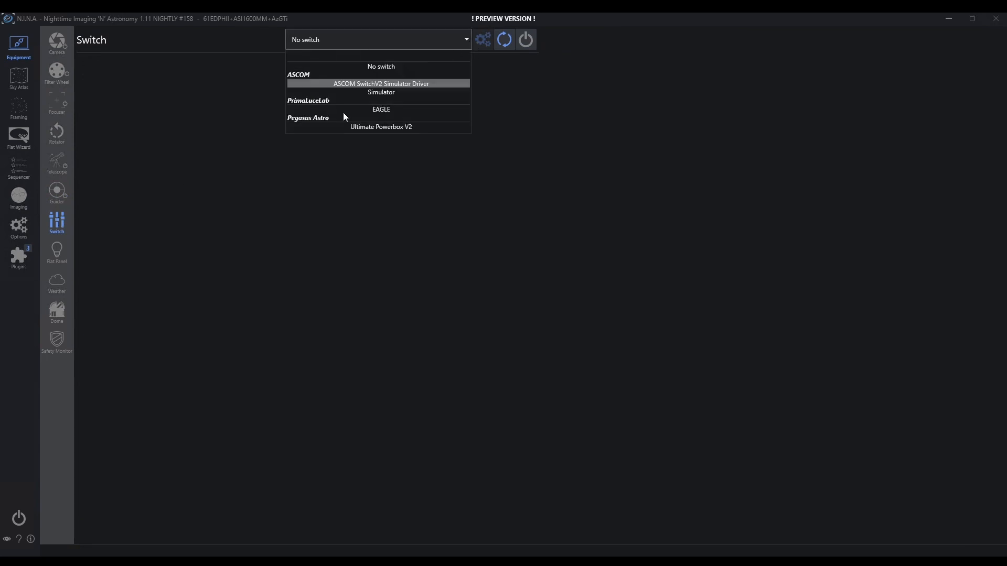
left_click(62, 254)
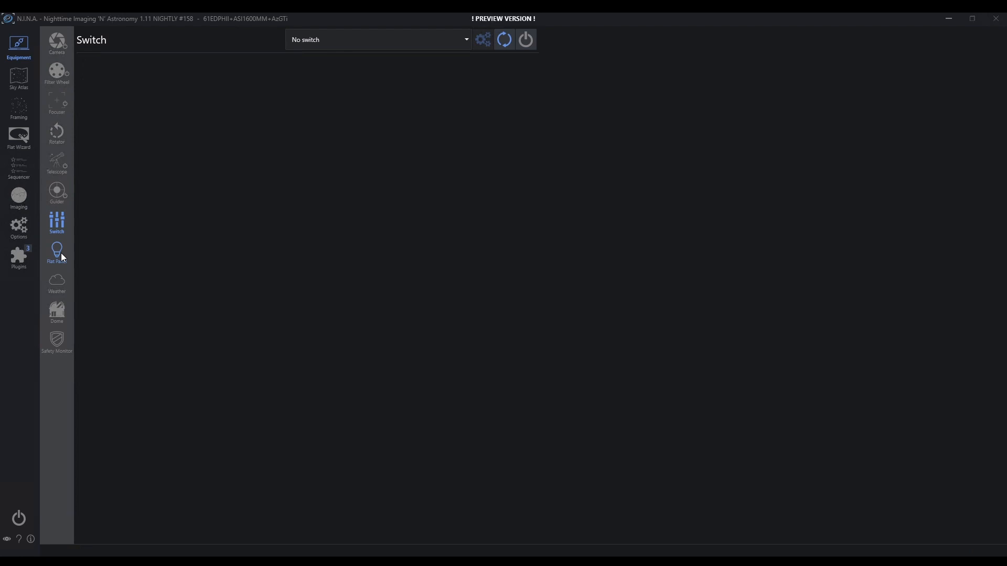
left_click(62, 254)
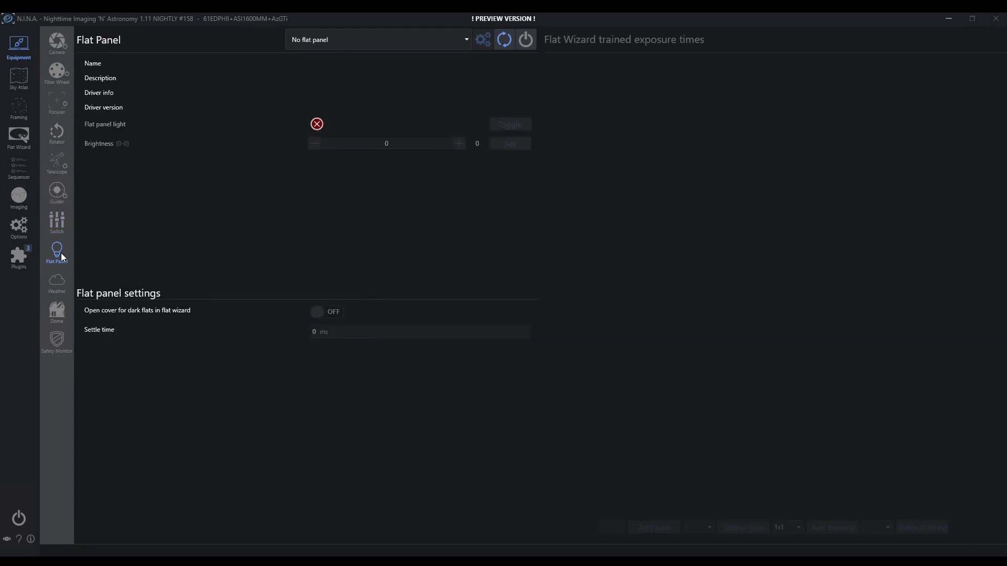
left_click(62, 283)
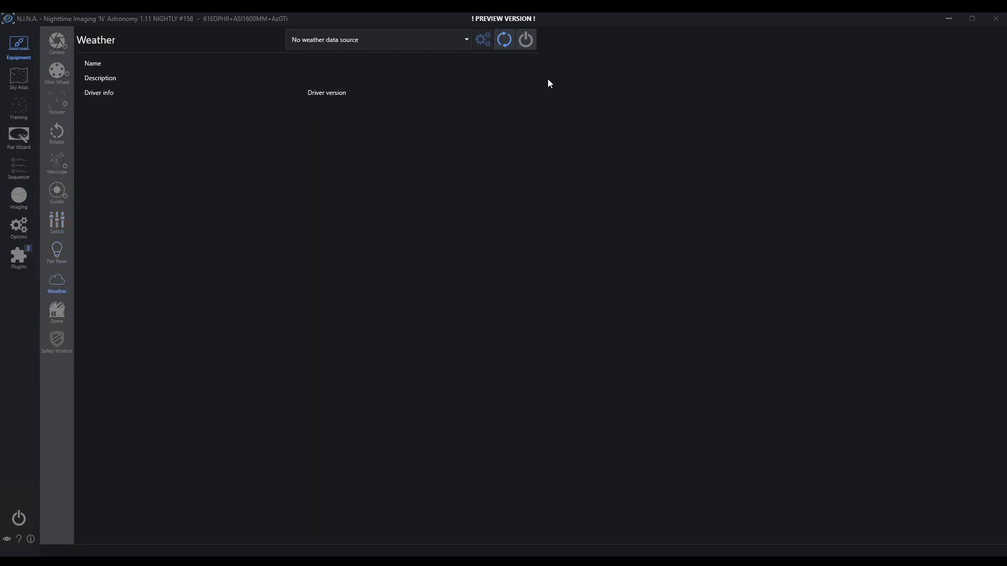
left_click(470, 42)
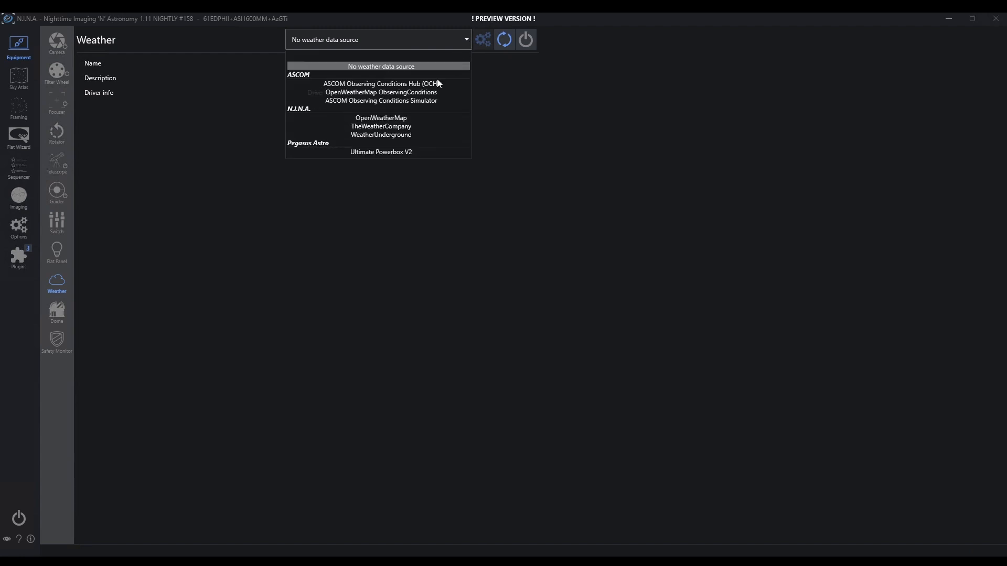
left_click(492, 123)
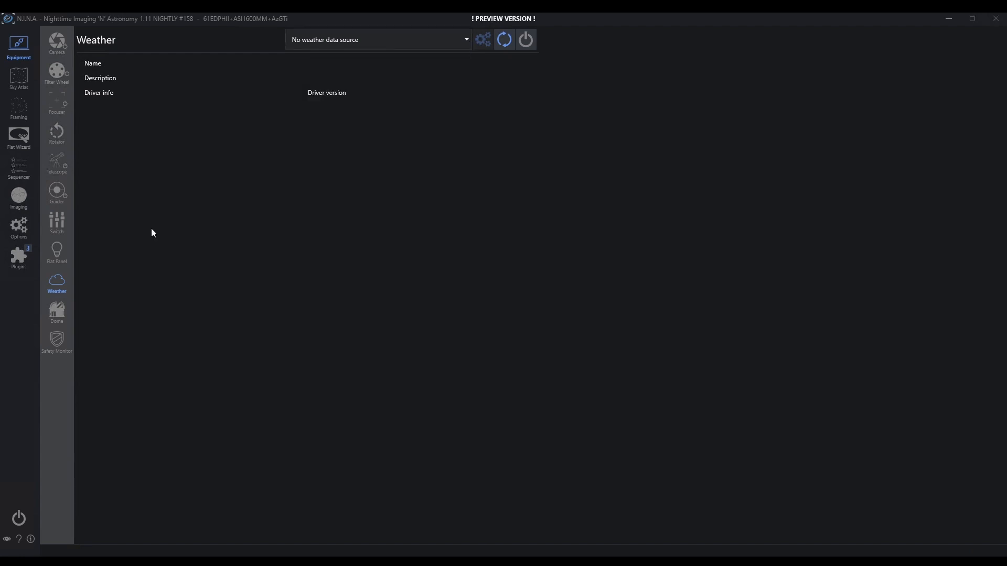
Step: Review the Dome and Safety Monitor source lists unchanged, then return to the Guider page
left_click(56, 310)
left_click(467, 42)
left_click(467, 42)
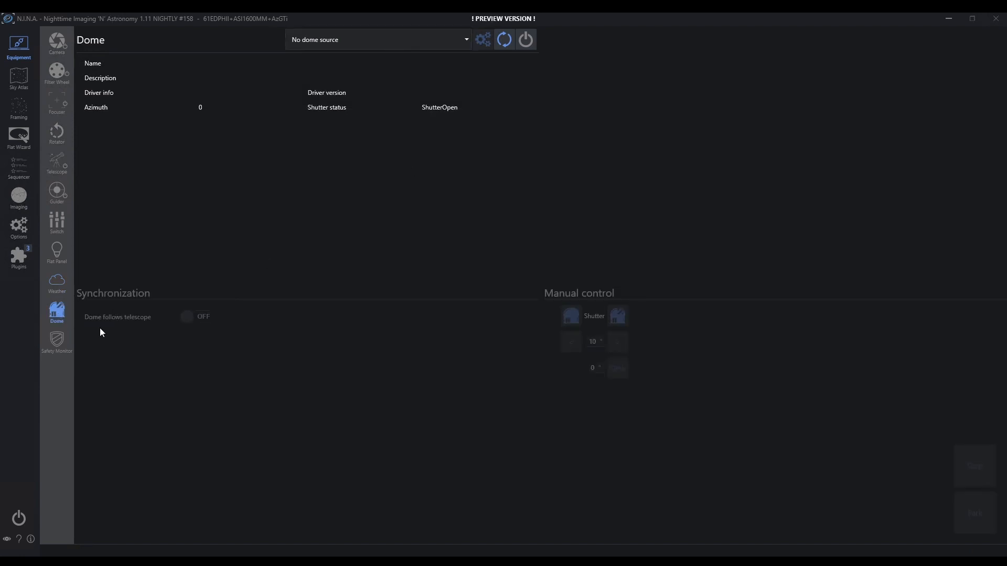
left_click(56, 340)
left_click(466, 40)
left_click(360, 287)
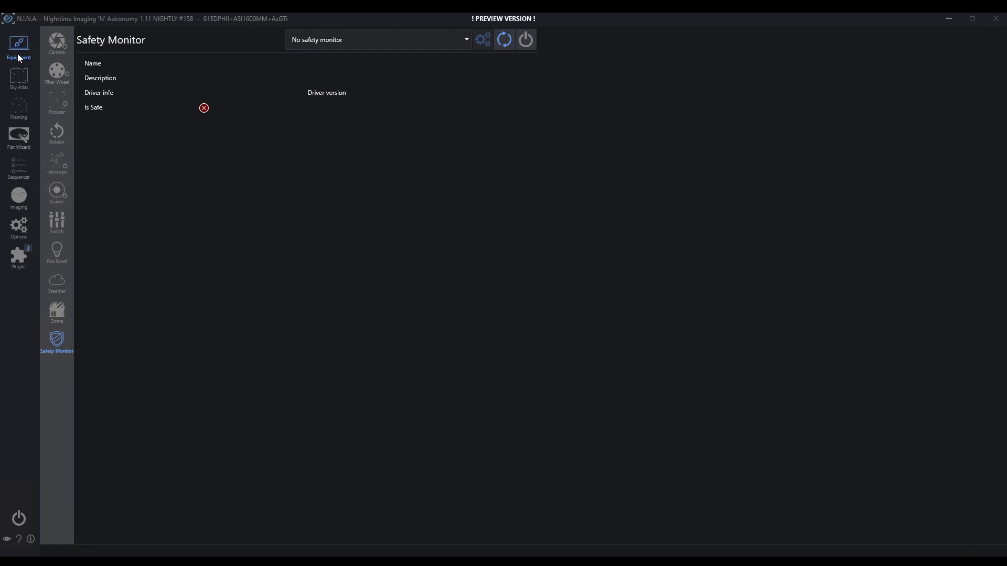
left_click(59, 201)
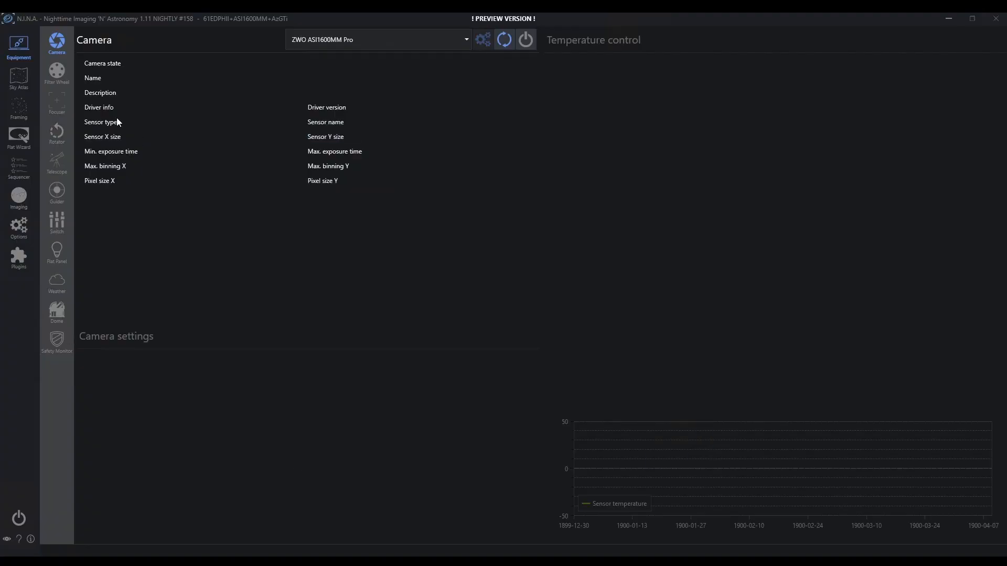
Step: Connect camera, filter wheel, telescope, focuser and guider in one go, then view the Camera page
left_click(53, 70)
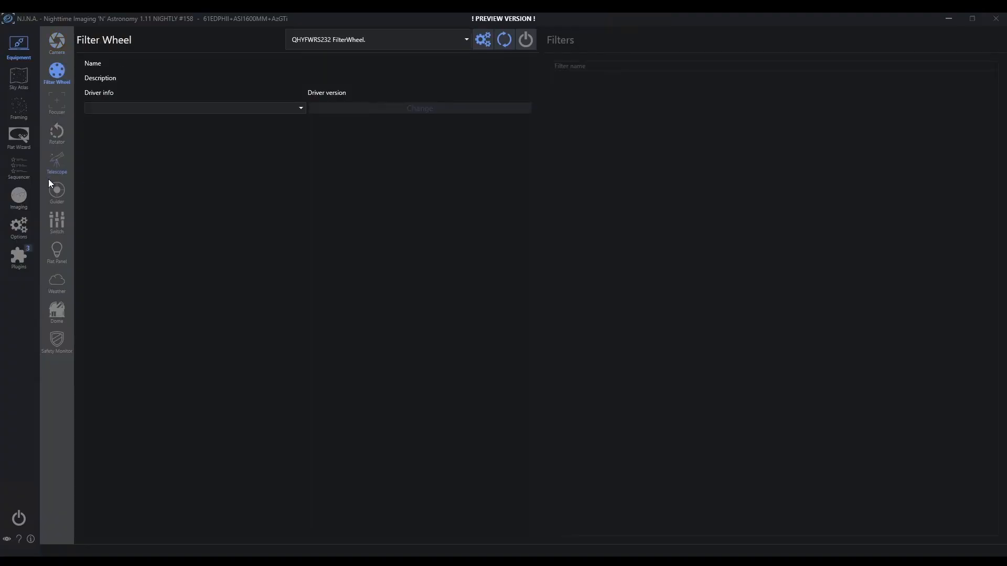
left_click(55, 200)
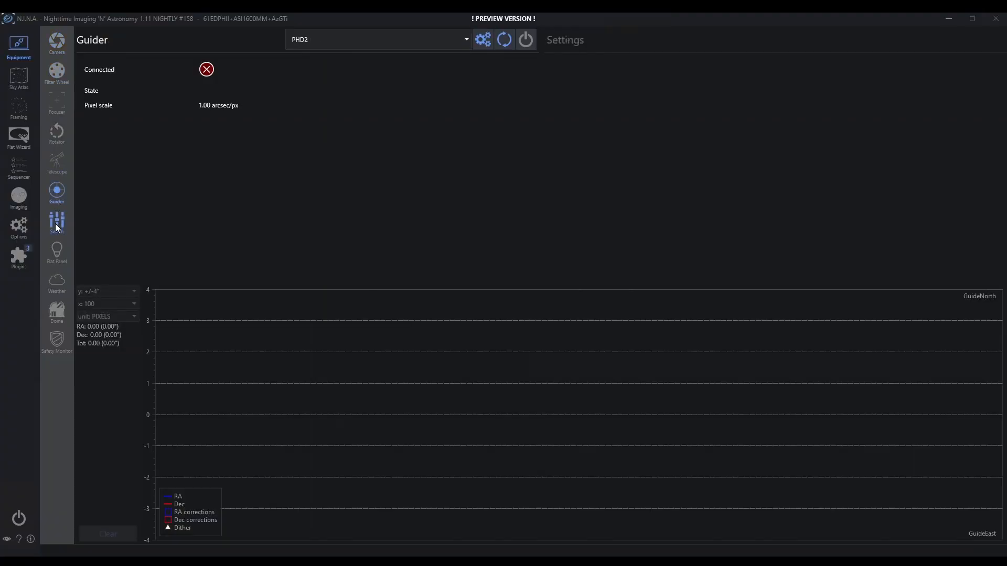
left_click(55, 223)
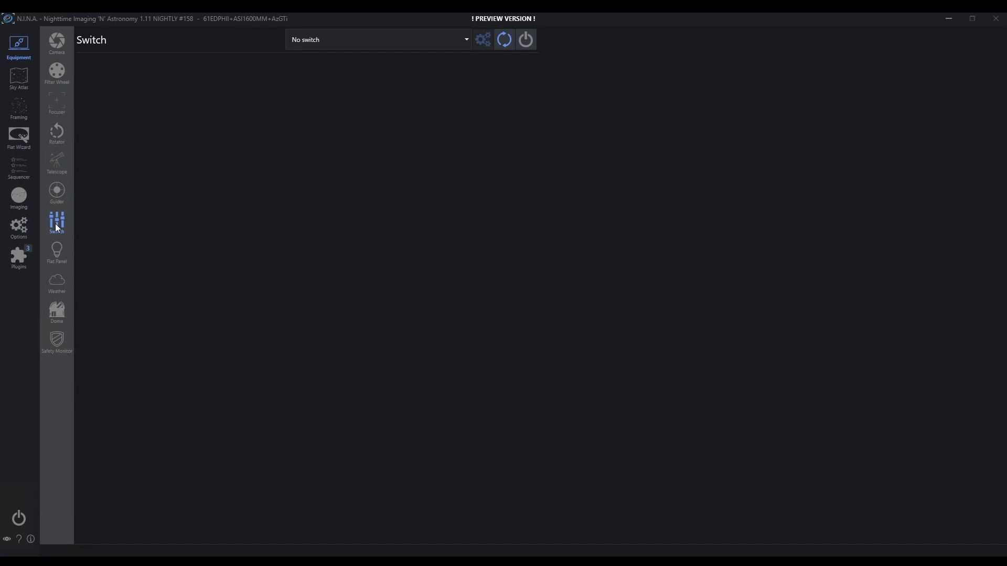
left_click(19, 518)
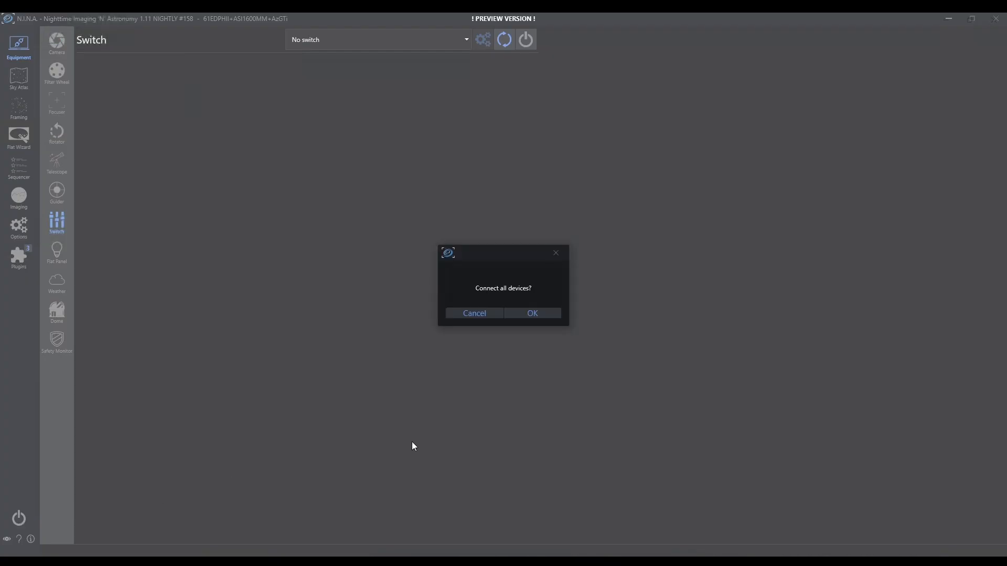
left_click(543, 317)
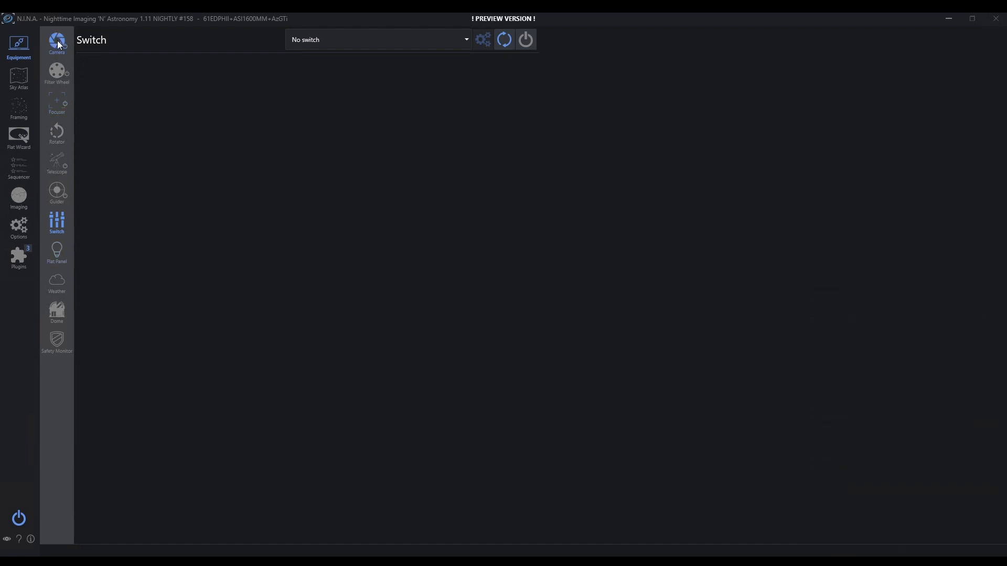
left_click(57, 41)
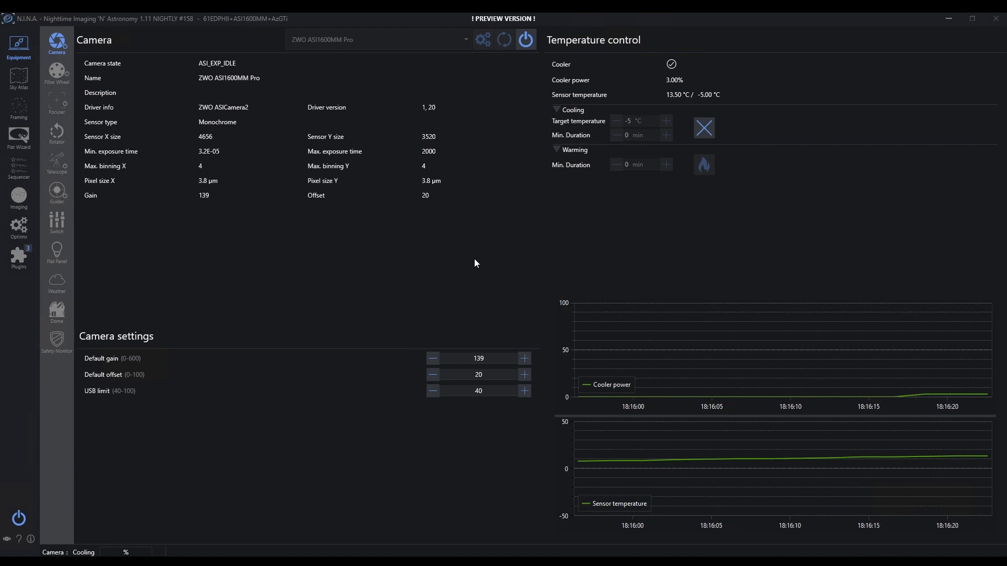
Step: Go to Options > Equipment and expand the camera's advanced settings
left_click(19, 227)
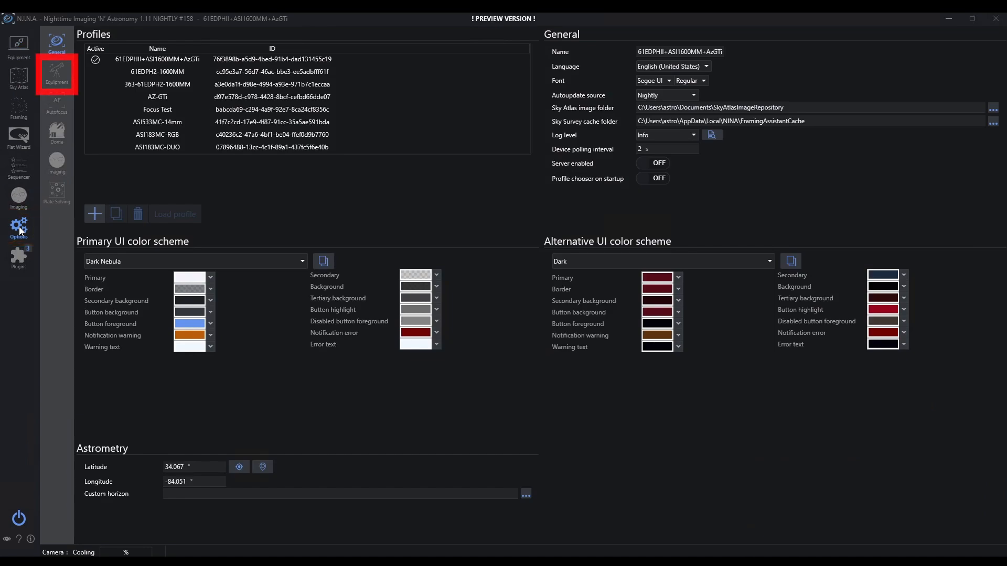
left_click(61, 71)
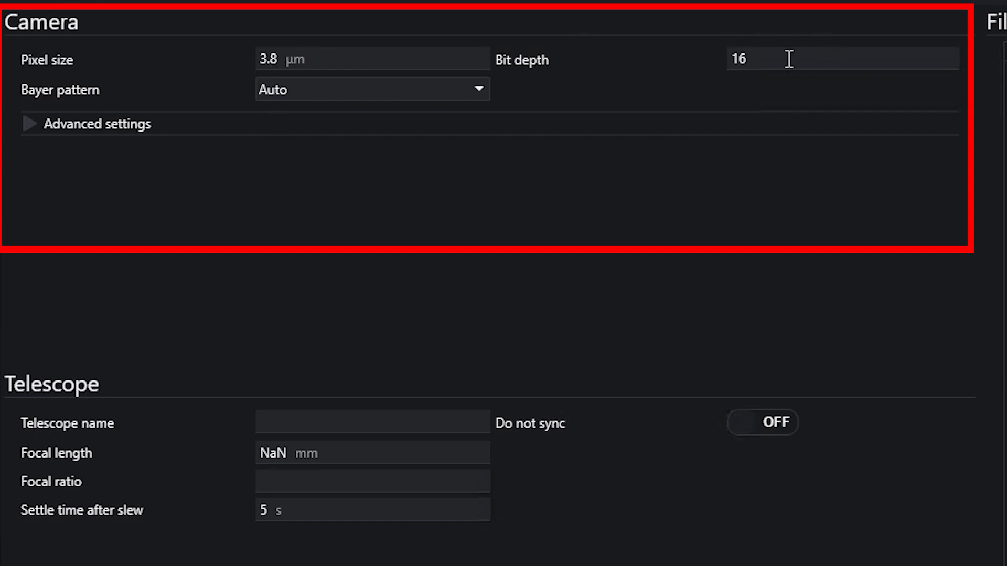
left_click(30, 126)
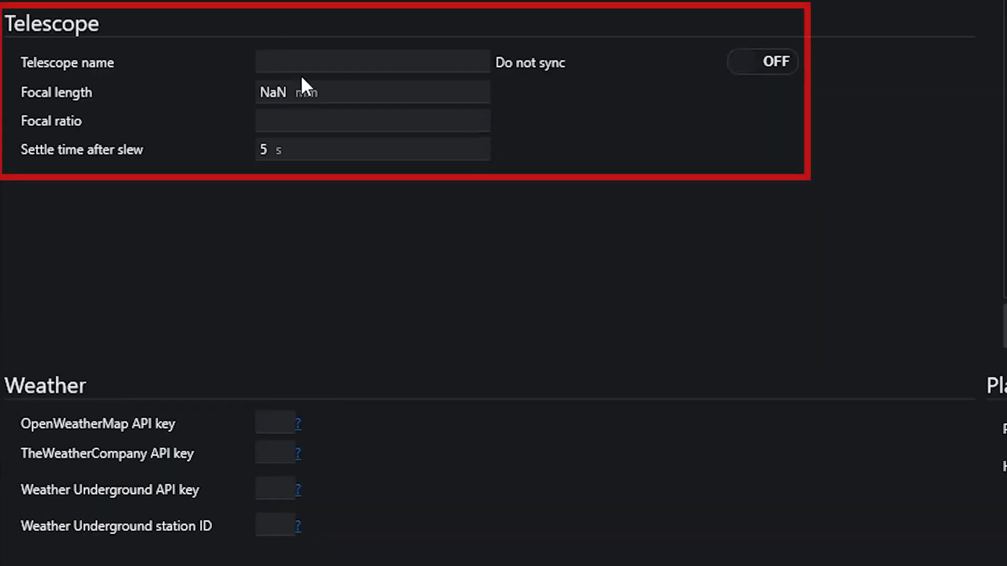
Step: Set telescope 61EDPHII, focal length 275 mm, focal ratio 4.5, and planetarium Stellarium
left_click(299, 58)
type("61EDPHII")
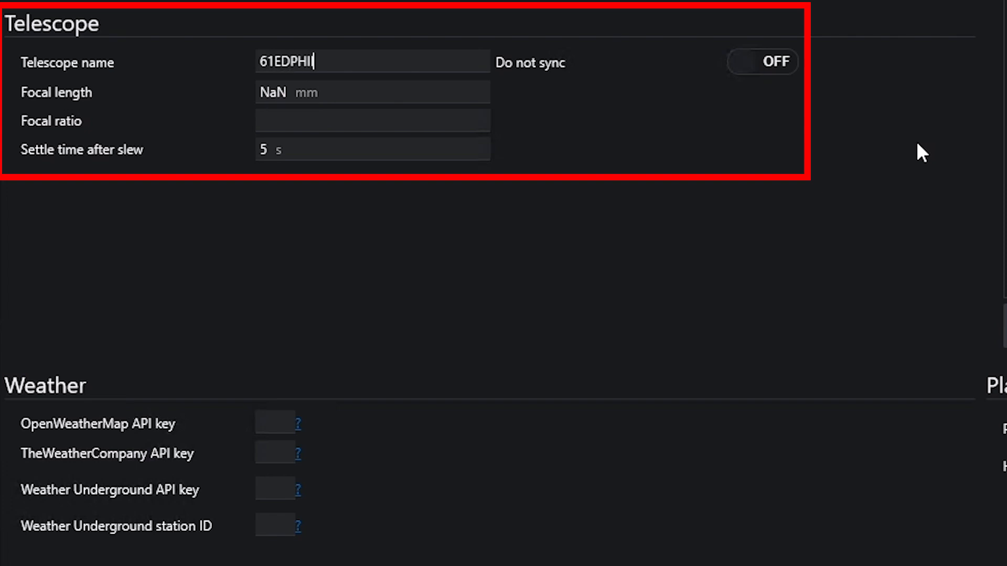
left_click(384, 98)
type("275")
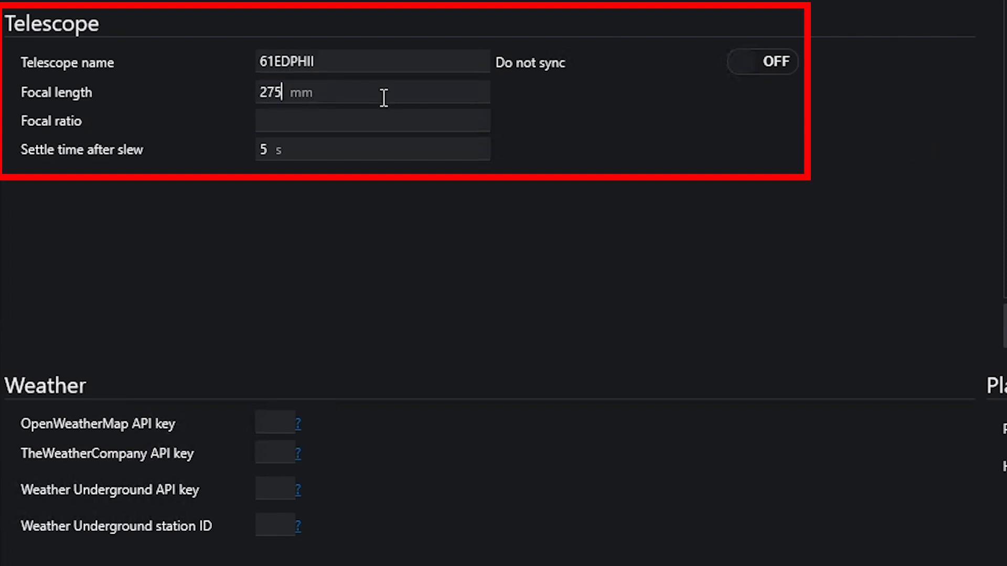
left_click(335, 111)
type("4.5")
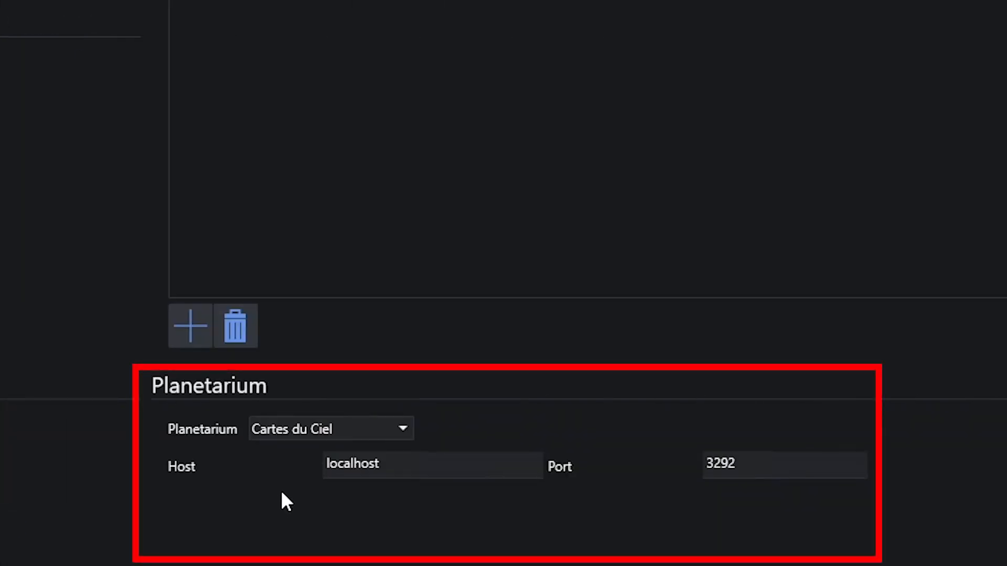
left_click(401, 432)
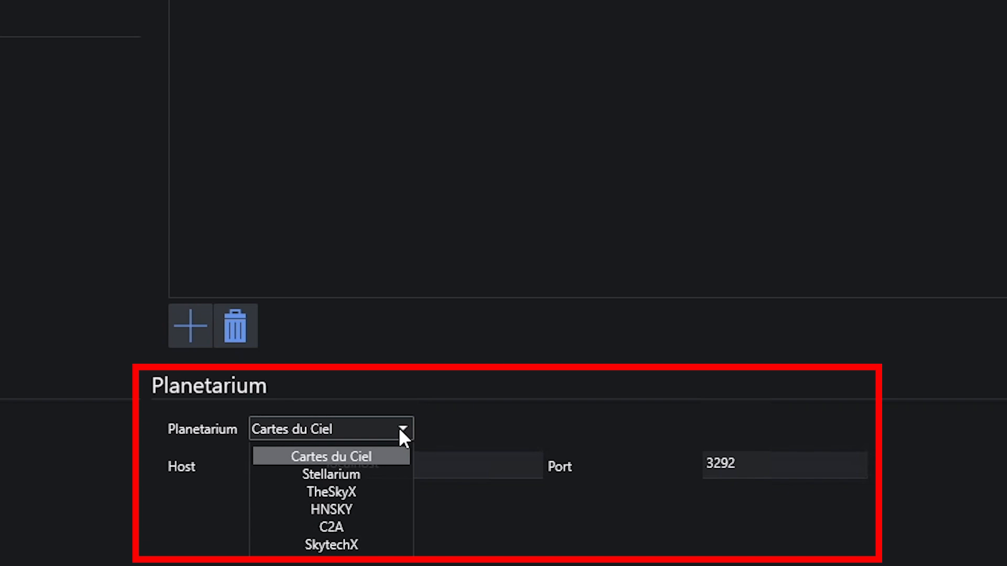
left_click(371, 478)
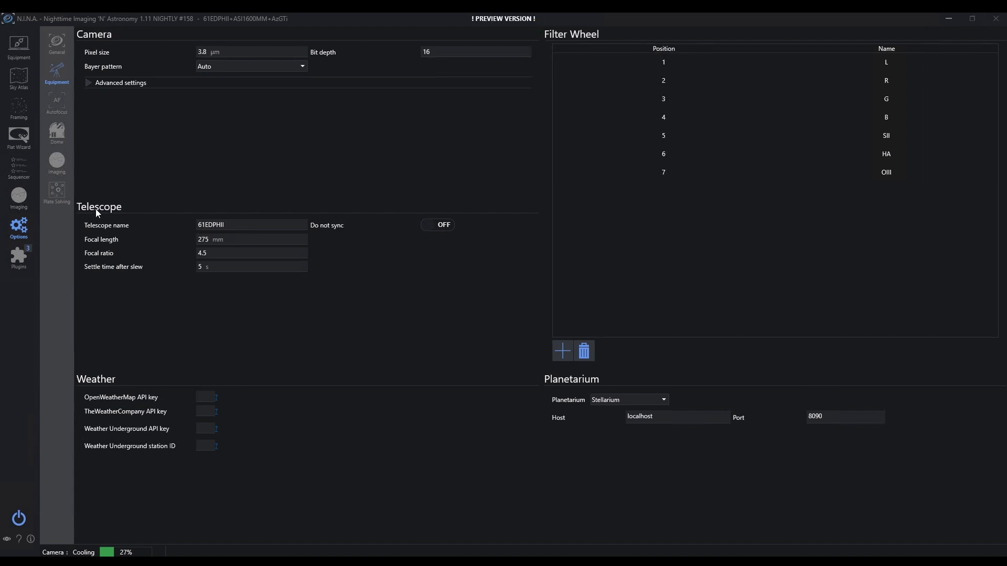
Step: Step through the Autofocus and Dome options to the Imaging options with FITS file settings
left_click(59, 106)
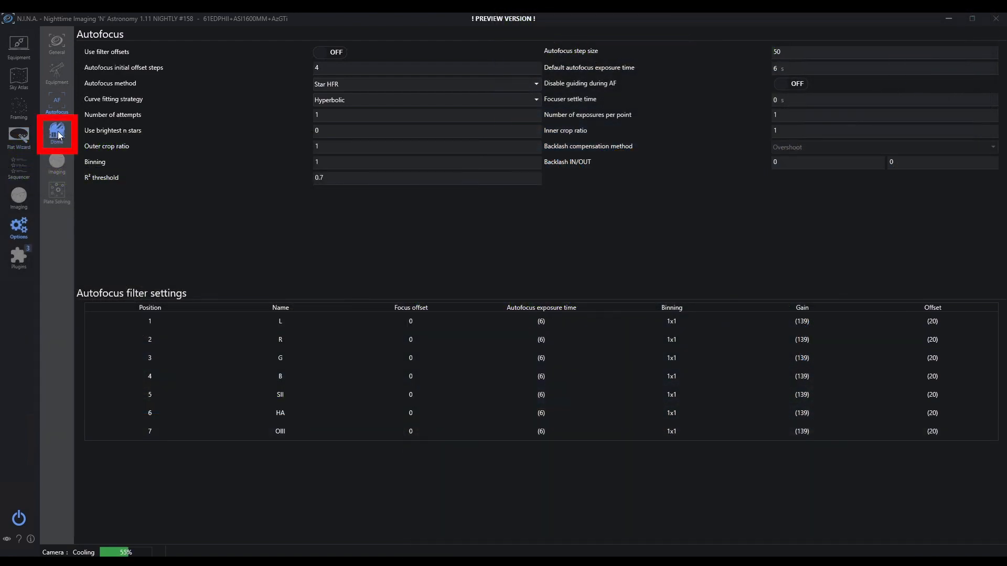
left_click(59, 136)
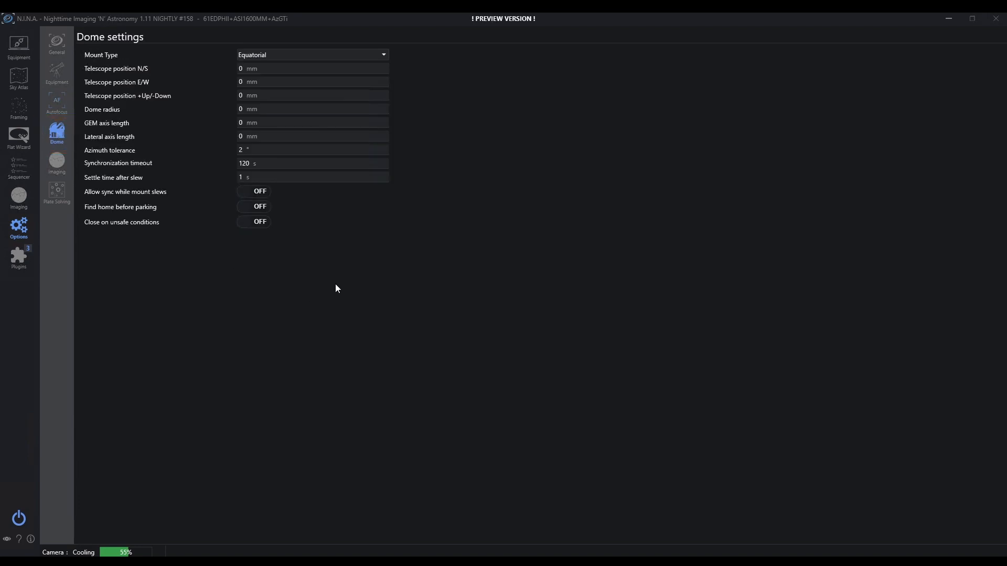
left_click(57, 162)
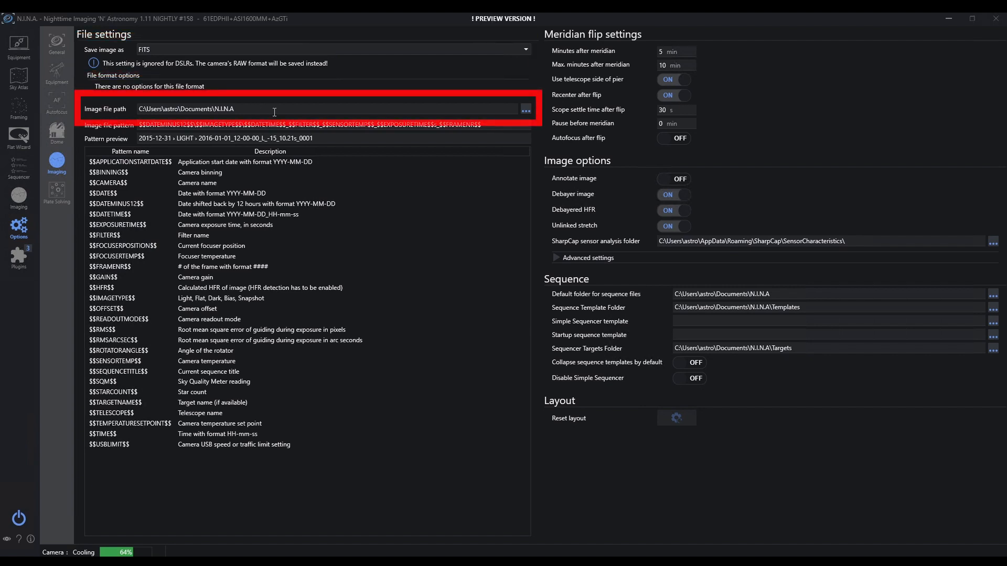
Step: Leave the image folder unchanged and add $$TARGETNAME$$ as a folder level and file-name prefix
left_click(525, 109)
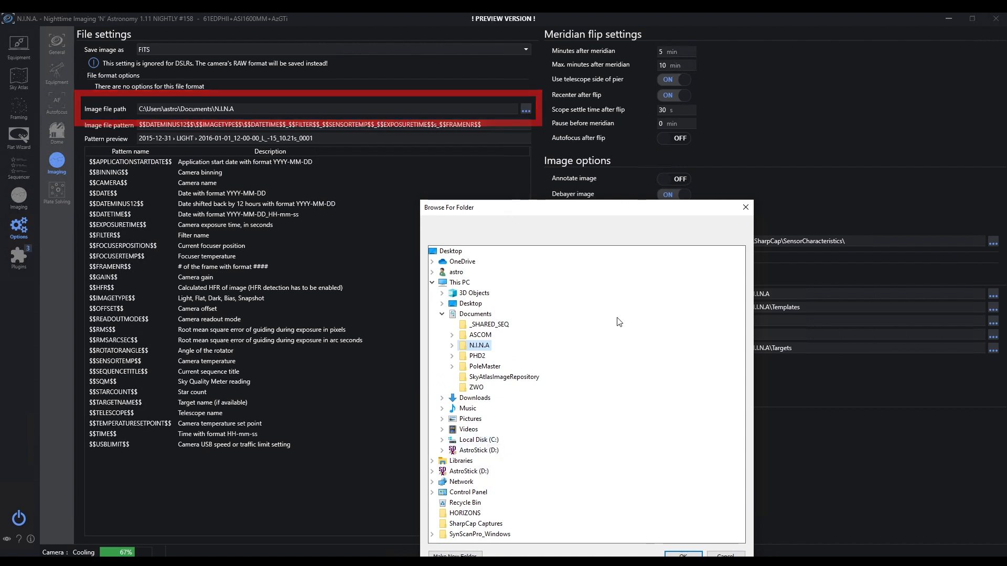
left_click(745, 208)
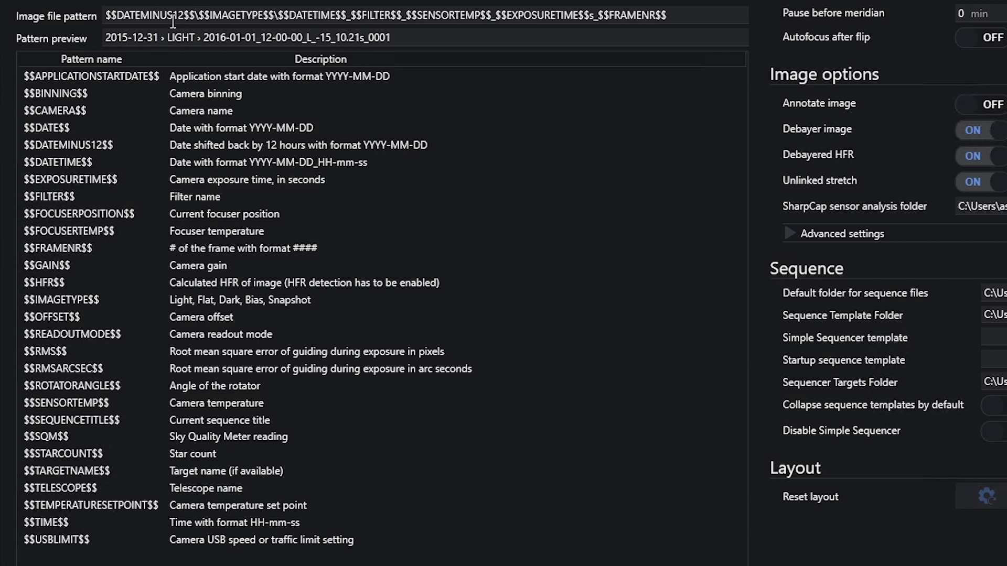
left_click(201, 15)
left_click_drag(89, 94, 205, 19)
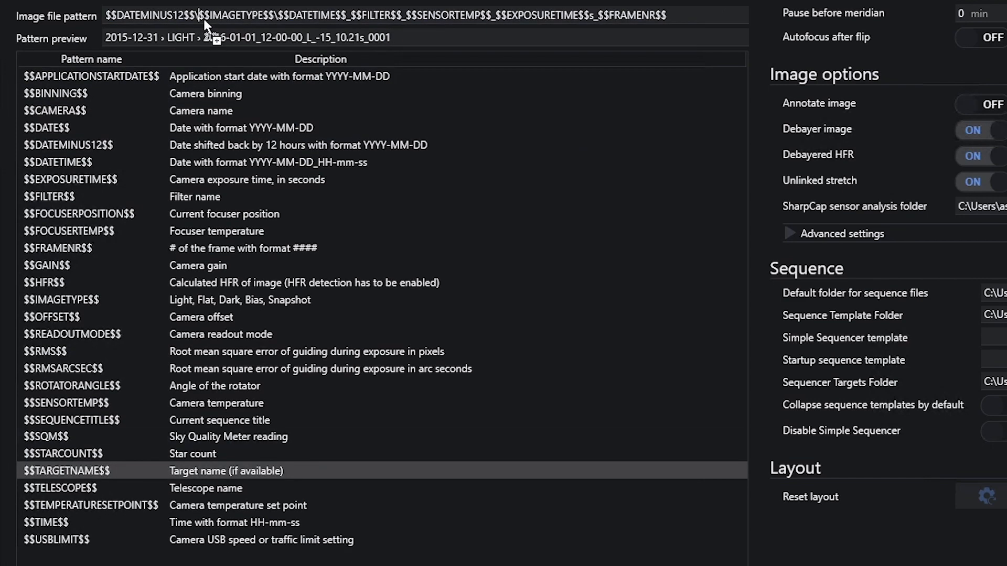
type("\\")
left_click_drag(105, 484, 369, 16)
type("_")
left_click_drag(454, 16, 528, 17)
Step: Insert $$FRAMENR$$ and move $$SENSORTEMP$$C and $$DATETIME$$ to the end of the file name
key("Delete")
key("Delete")
left_click(516, 16)
left_click_drag(241, 26, 593, 19)
type("$$FRAMENR$$")
type("_")
key("BackSpace")
key("BackSpace")
key("BackSpace")
left_click(695, 17)
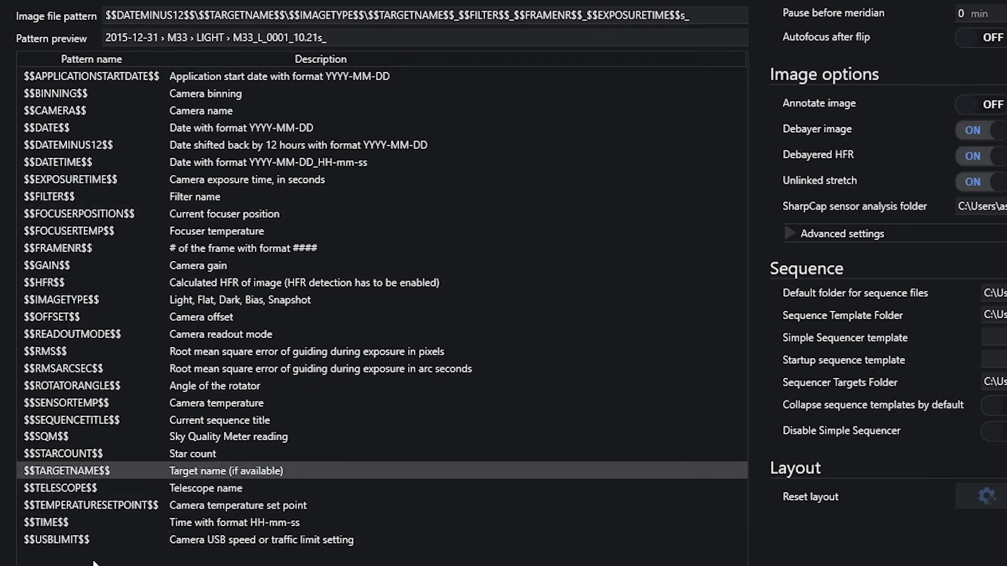
double_click(92, 399)
type("C_")
double_click(114, 178)
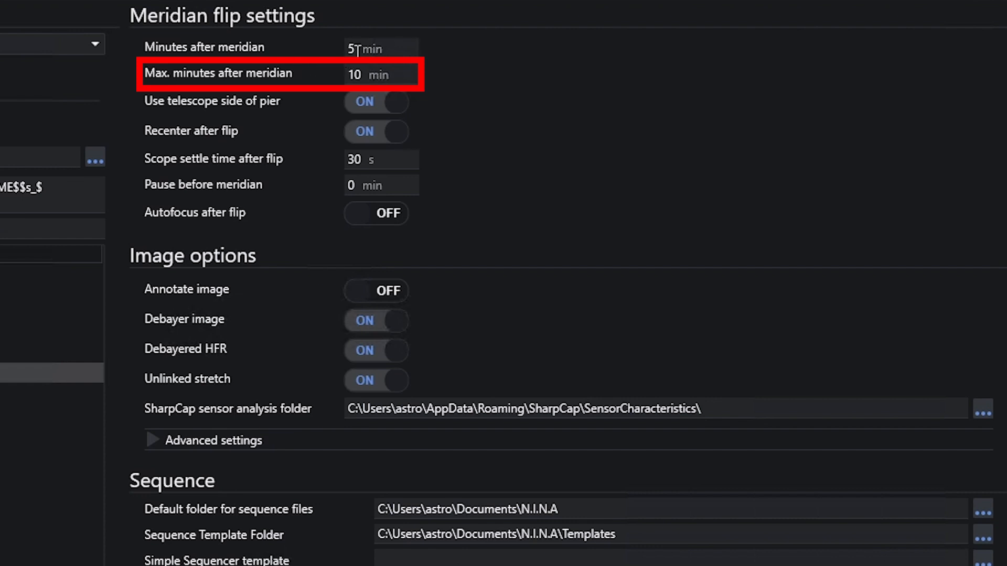
Step: Change Max. minutes after meridian from 10 to 15
left_click(369, 76)
key("BackSpace")
type("5")
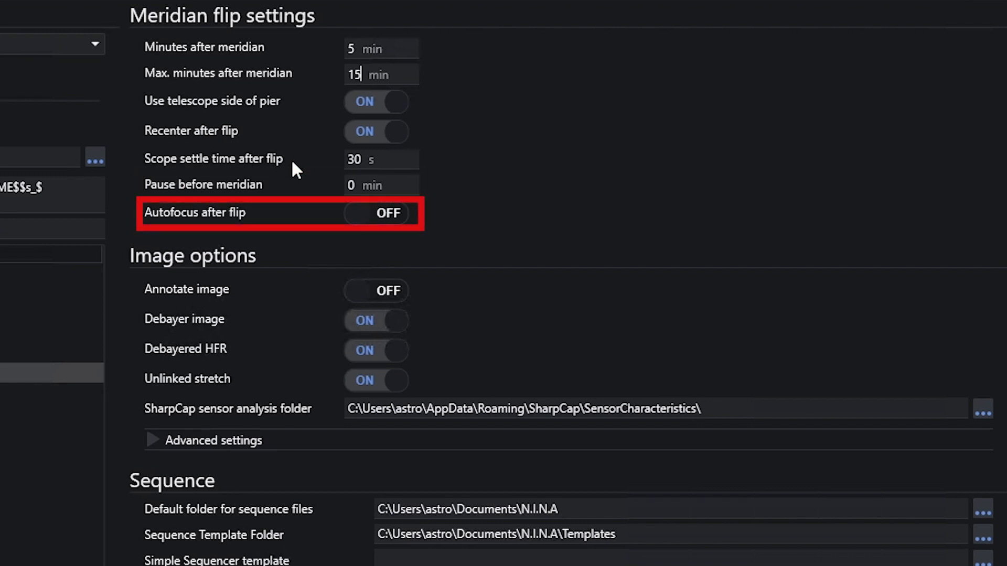
Step: Switch the Autofocus after flip option on
left_click(366, 219)
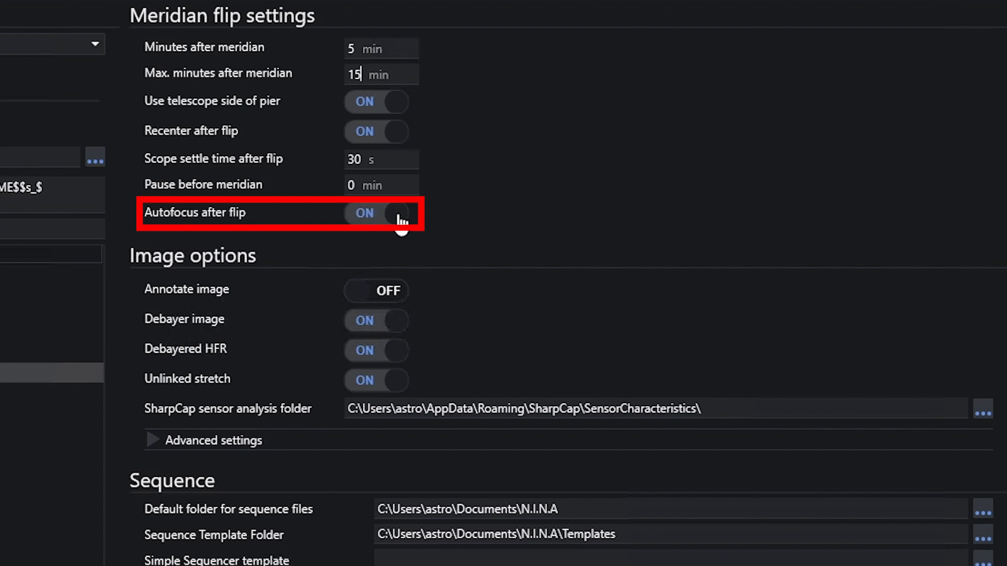
mouse_move(342, 305)
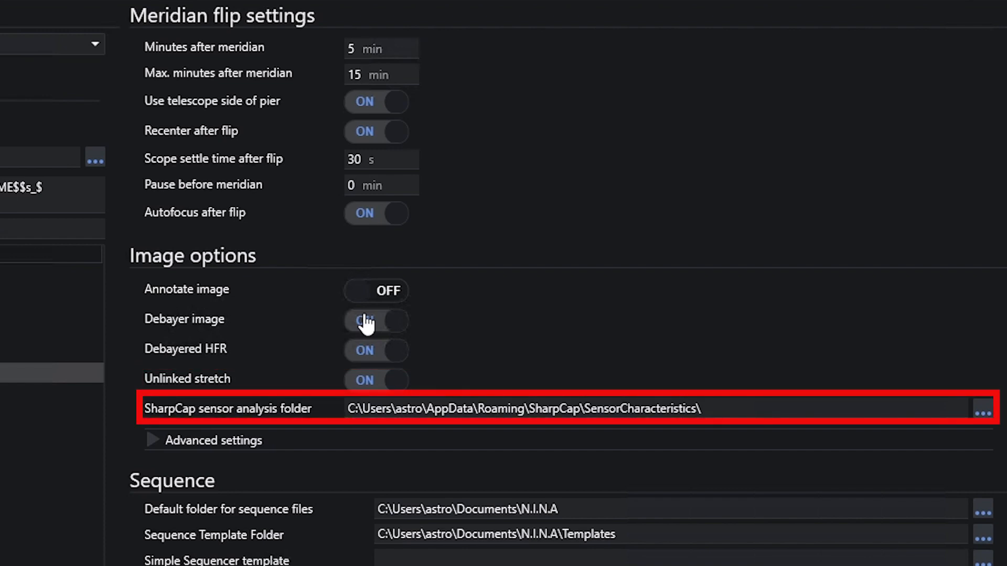
left_click(153, 444)
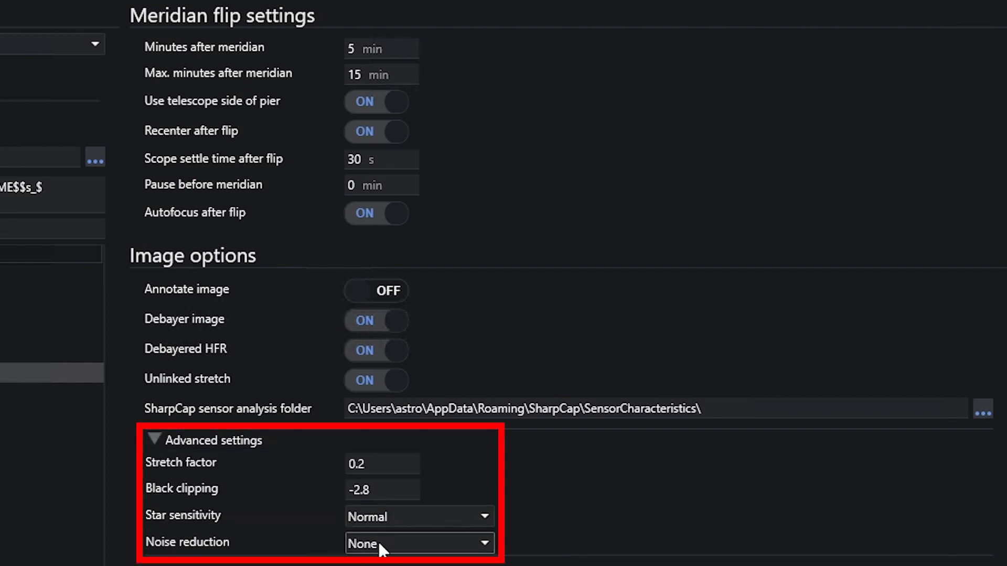
left_click(167, 445)
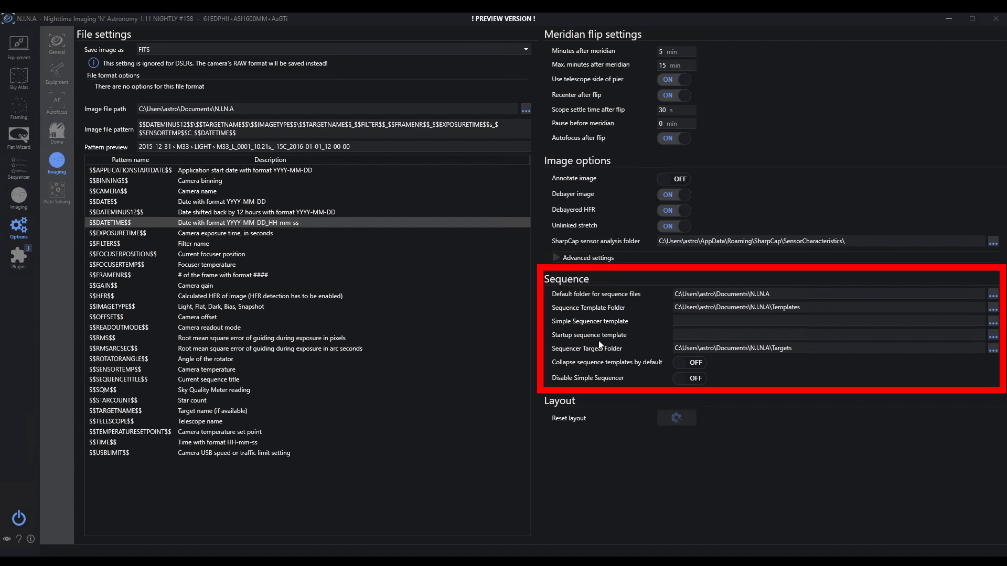
mouse_move(625, 386)
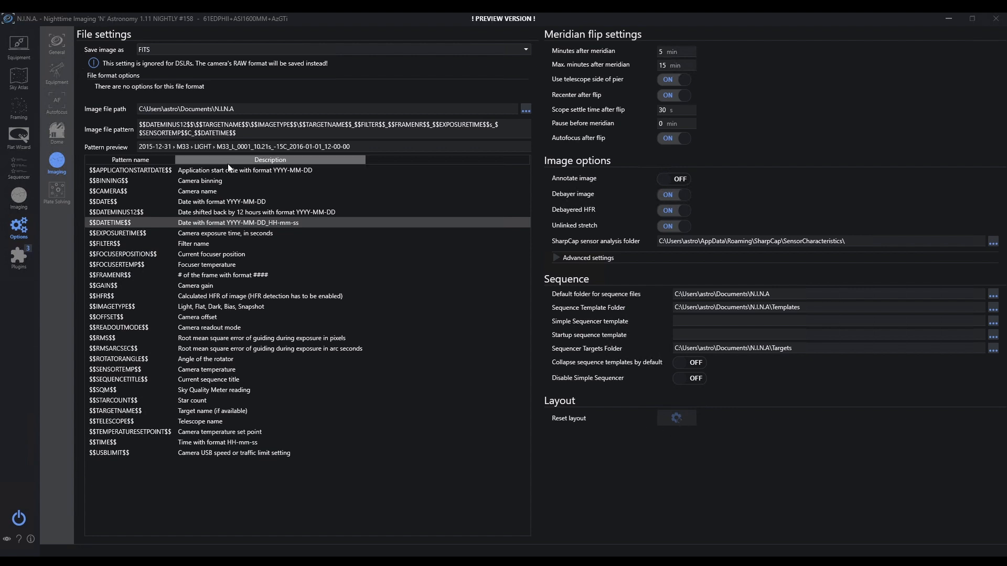
Step: Show the Plate Solving options, with ASTAP as plate solver and blind solver
left_click(56, 195)
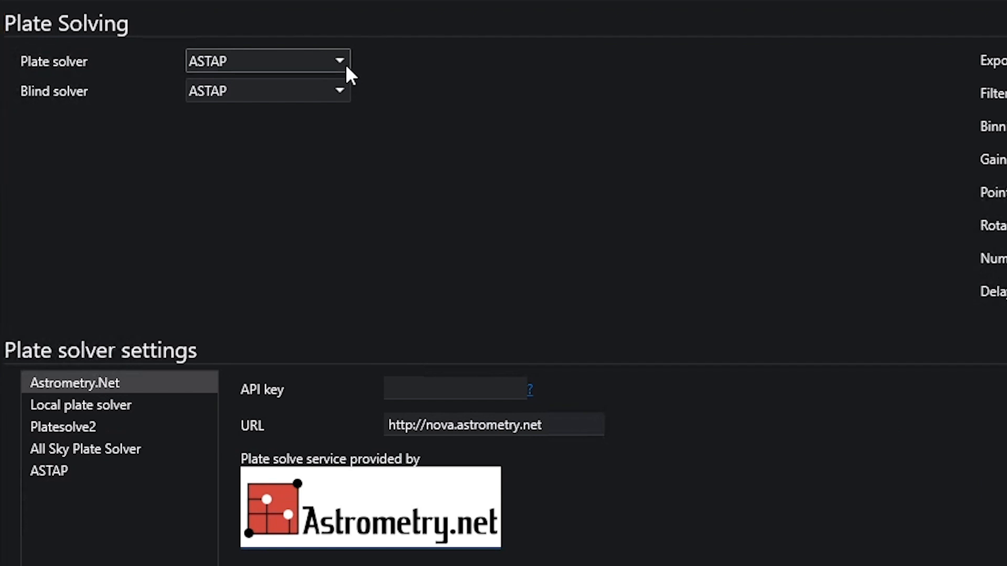
Step: Review the plate solver and blind solver choices, leaving both set to ASTAP
left_click(345, 64)
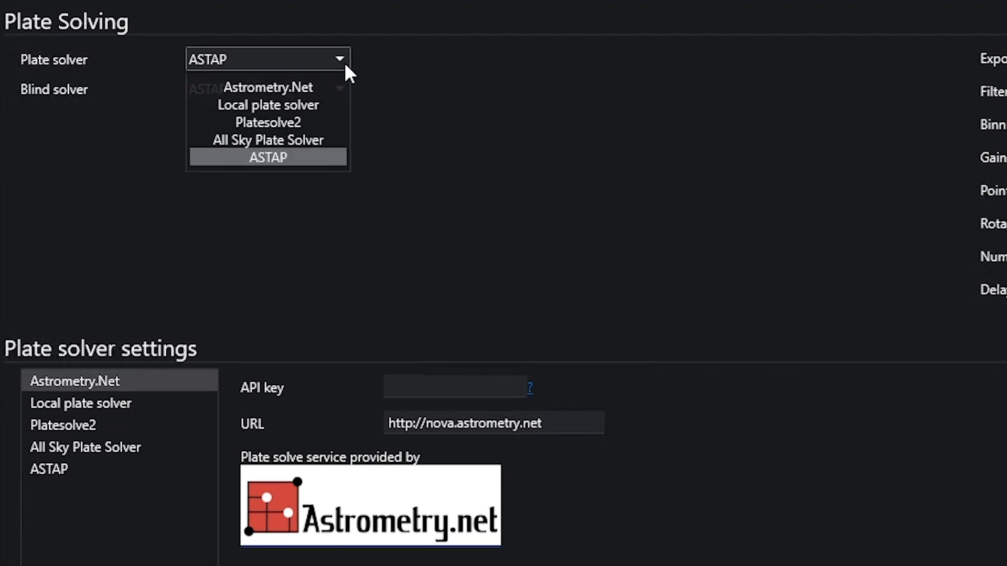
left_click(345, 65)
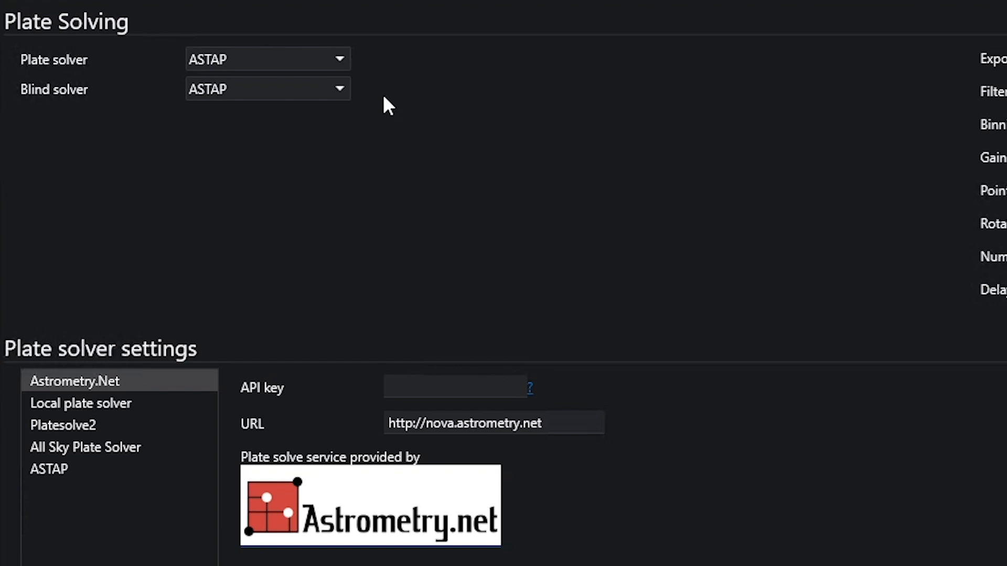
left_click(331, 94)
left_click(310, 113)
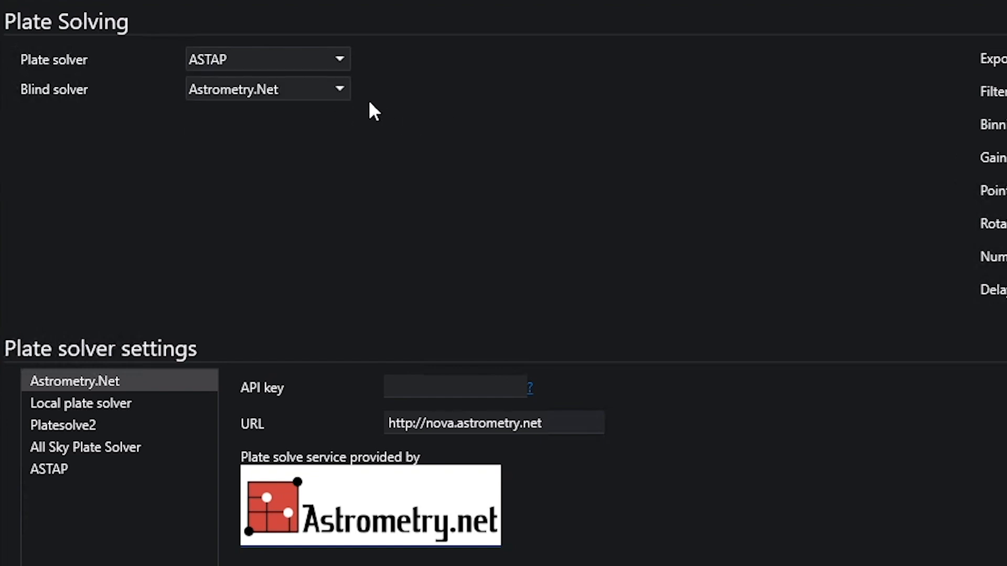
left_click(341, 88)
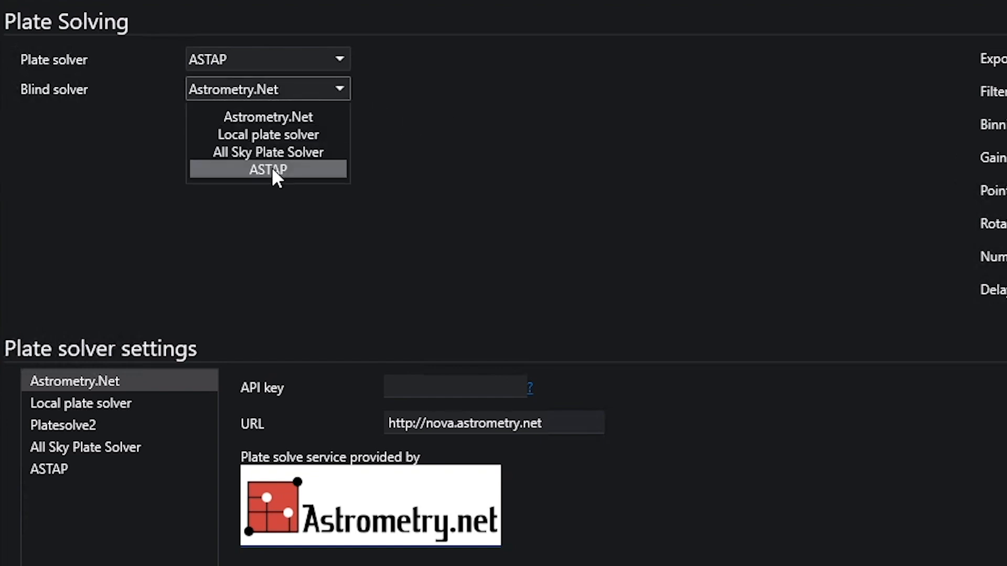
left_click(272, 167)
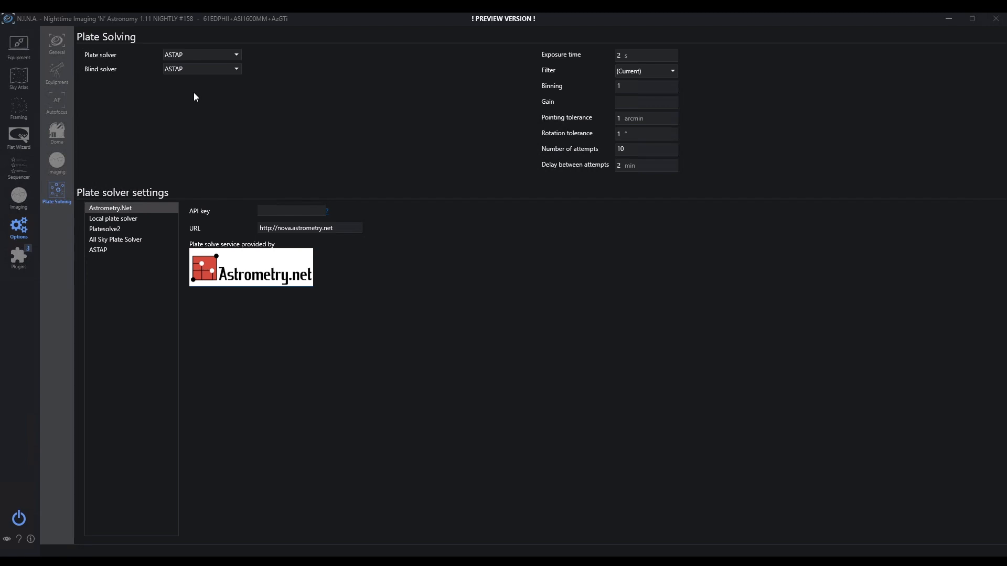
Step: View the ASTAP, Platesolve2, Local and Astrometry.Net settings, then select the exposure time value
left_click(104, 251)
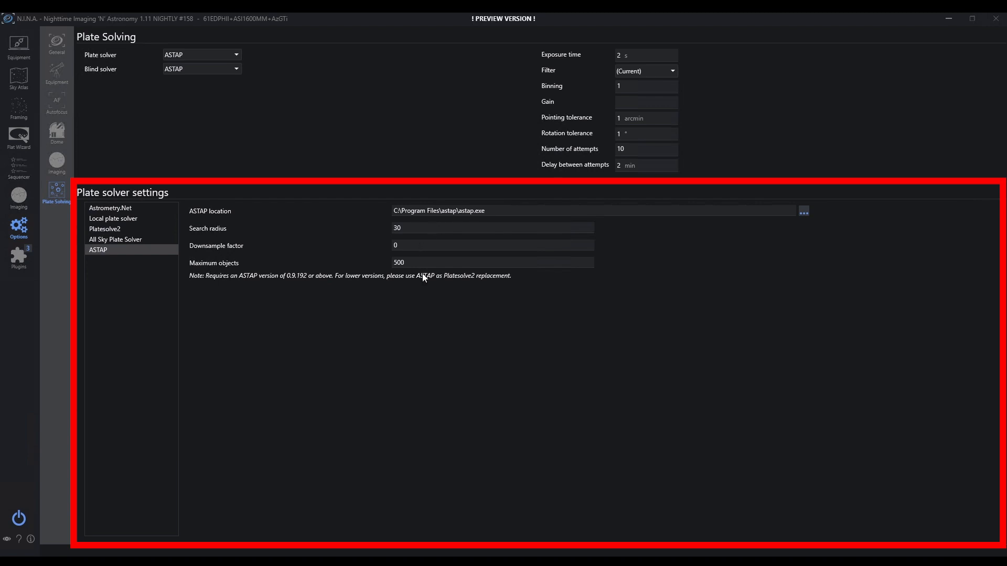
left_click(102, 230)
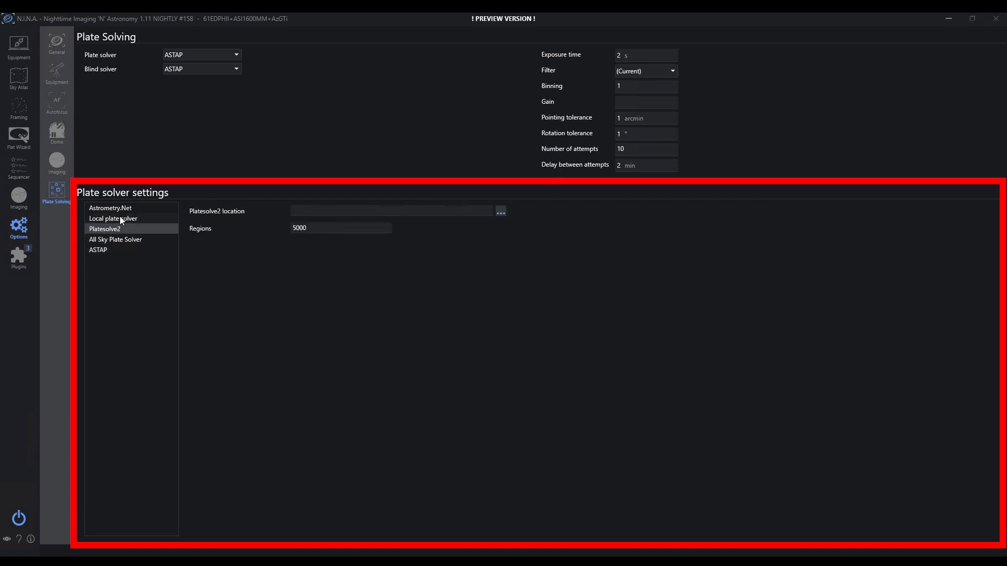
left_click(119, 218)
left_click(128, 208)
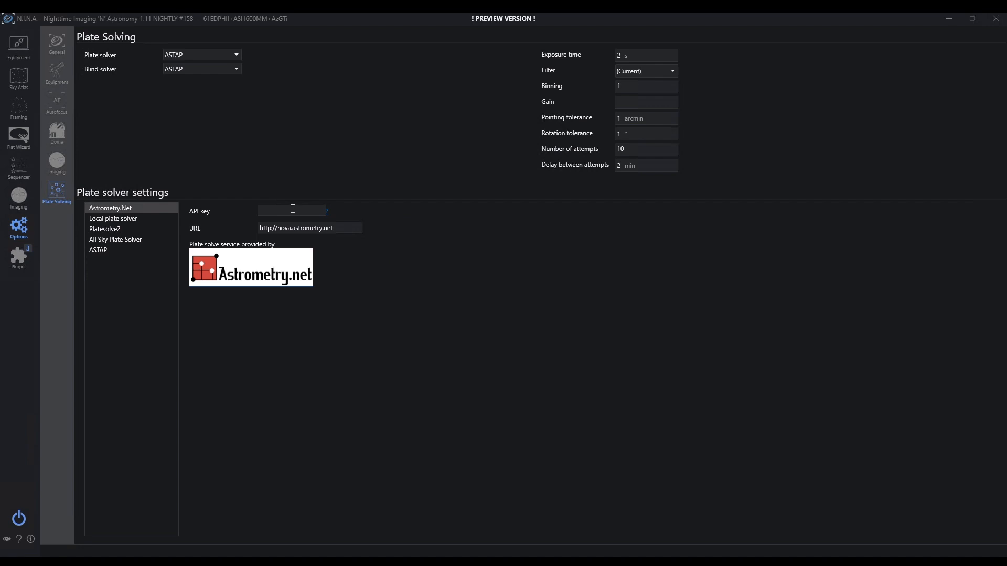
left_click(660, 60)
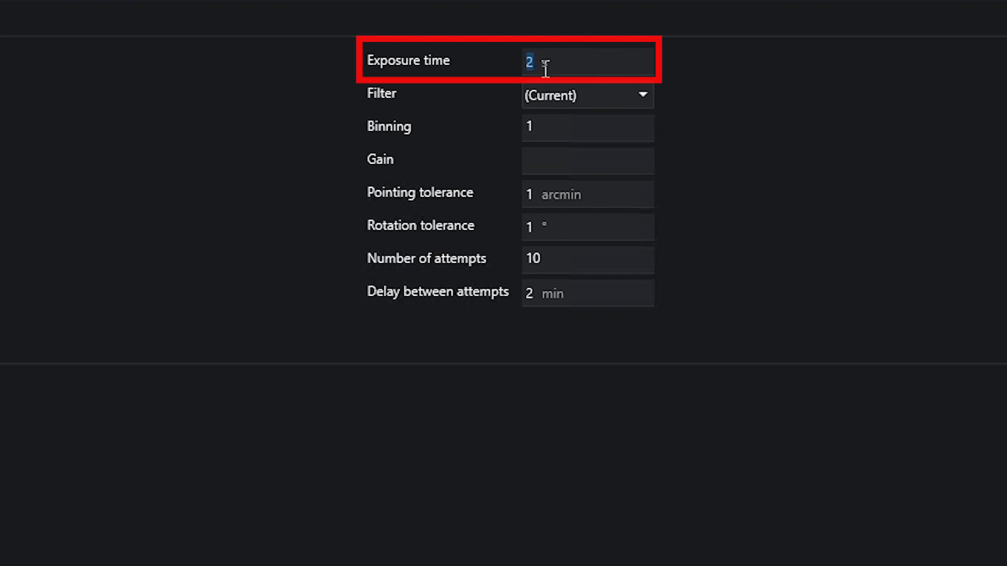
Step: Set plate solving to 3 s exposures, the L filter and 2 arcmin pointing tolerance
type("3")
left_click(568, 95)
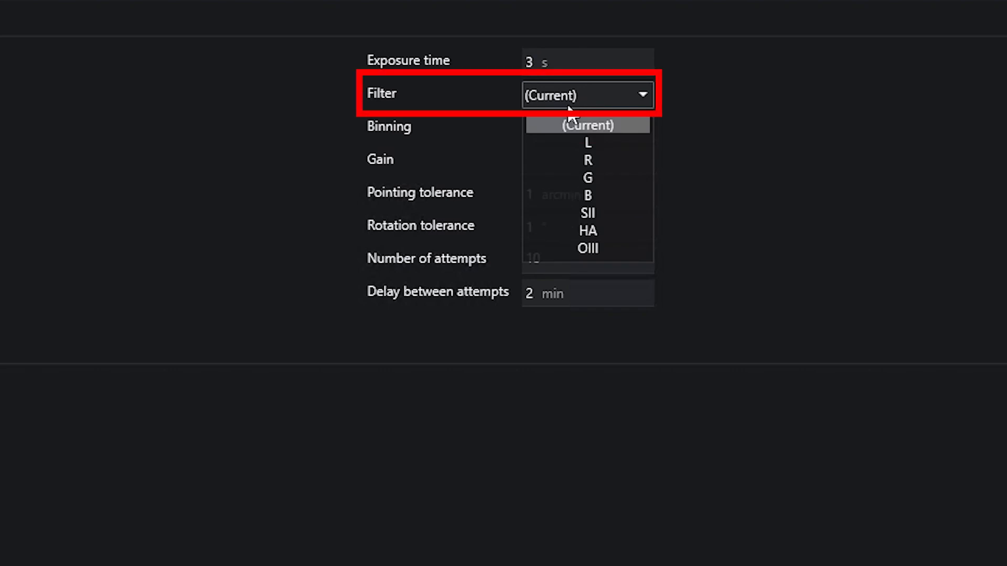
left_click(588, 142)
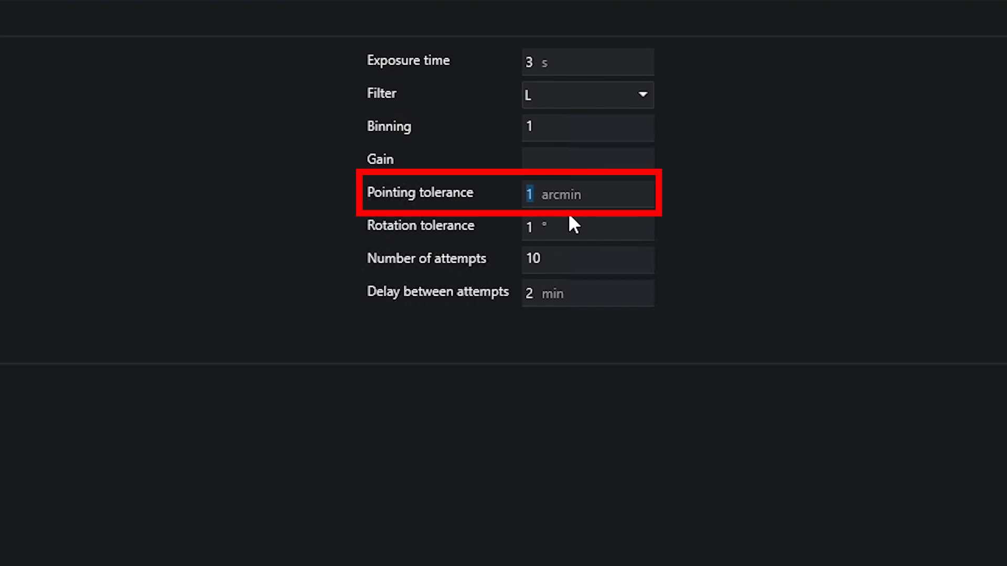
type("2")
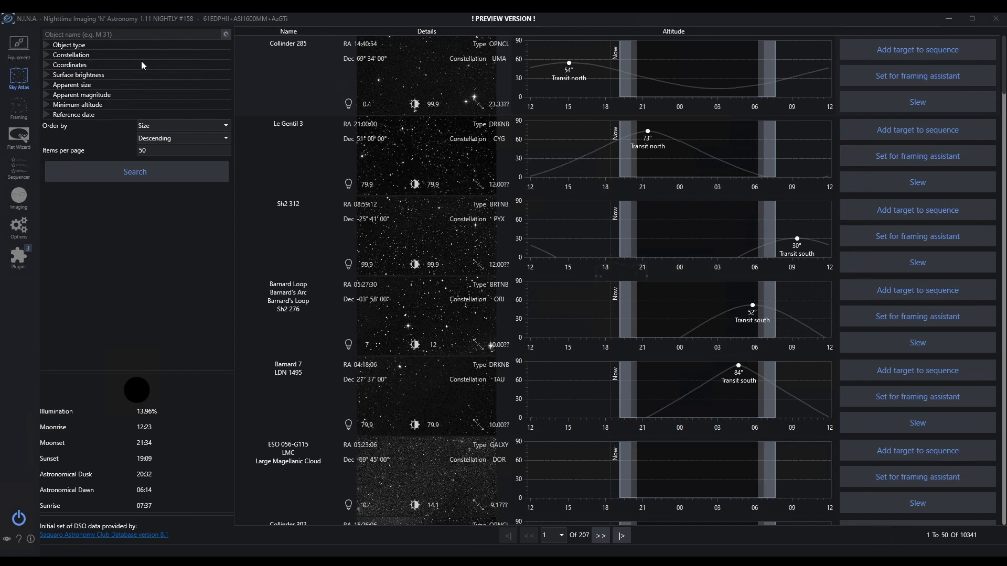
Step: Search the Sky Atlas for galaxies and send M 31 to the framing assistant
left_click(46, 45)
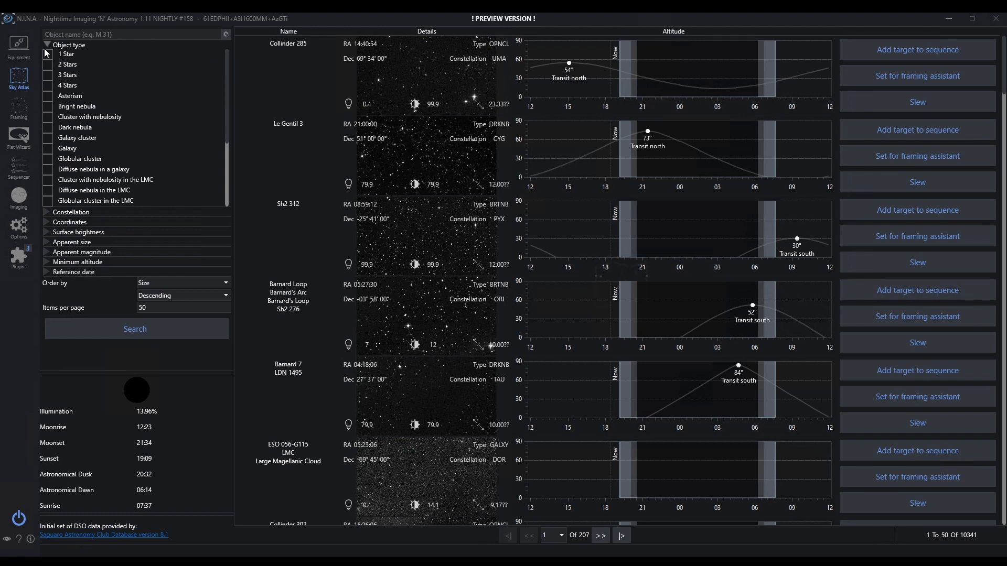
left_click(48, 148)
left_click(136, 329)
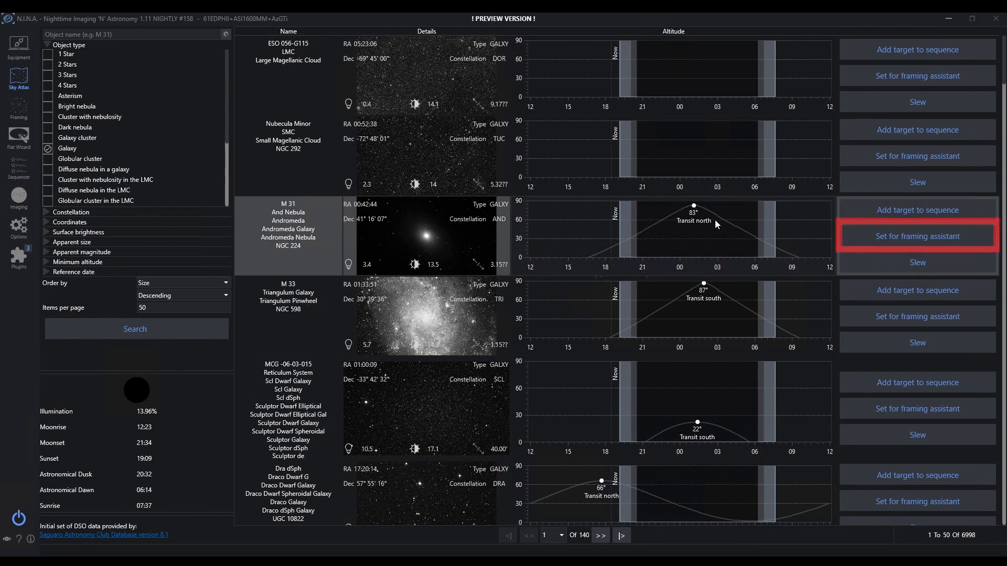
left_click(927, 237)
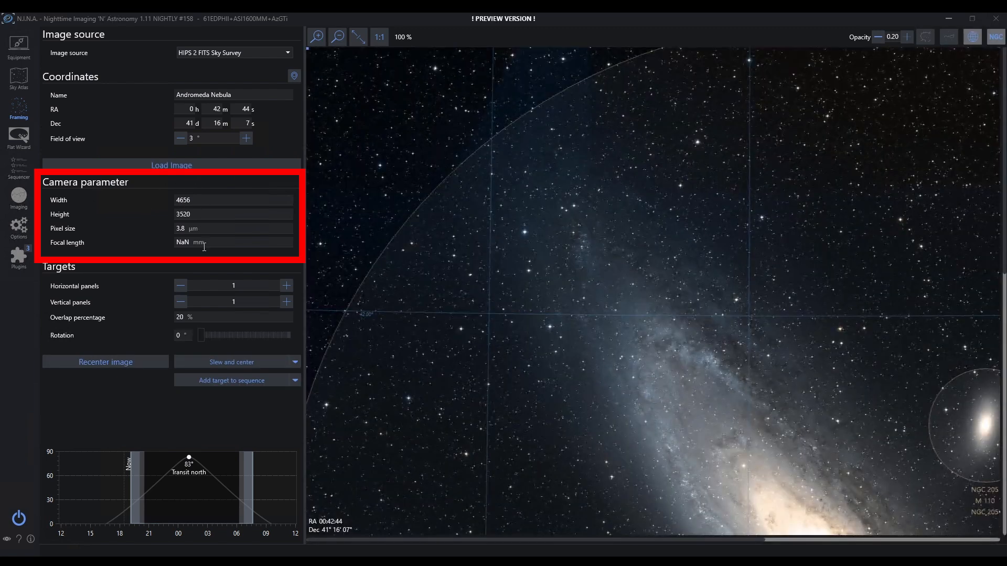
Step: Enter a 275 mm focal length in the framing assistant
left_click_drag(191, 242, 171, 241)
type("275")
key("Return")
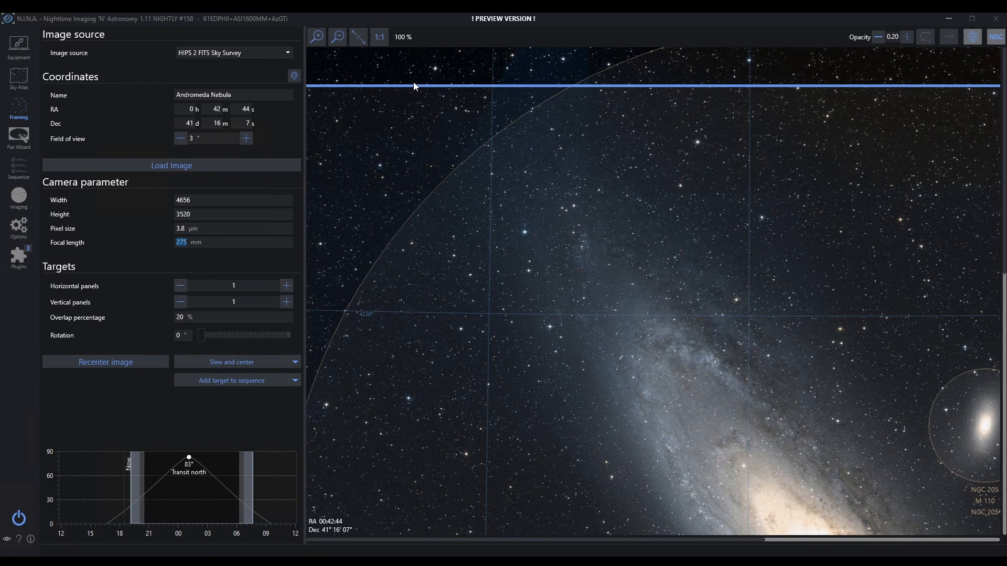
Step: Fit the sky image, reload it at a 4° field of view, and rotate the frame 20°
left_click(357, 40)
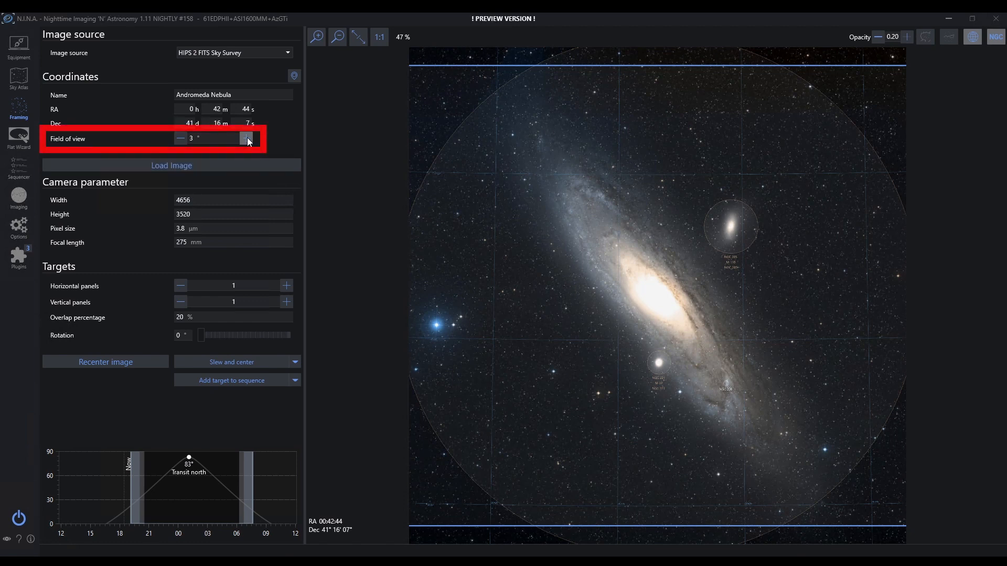
left_click(178, 165)
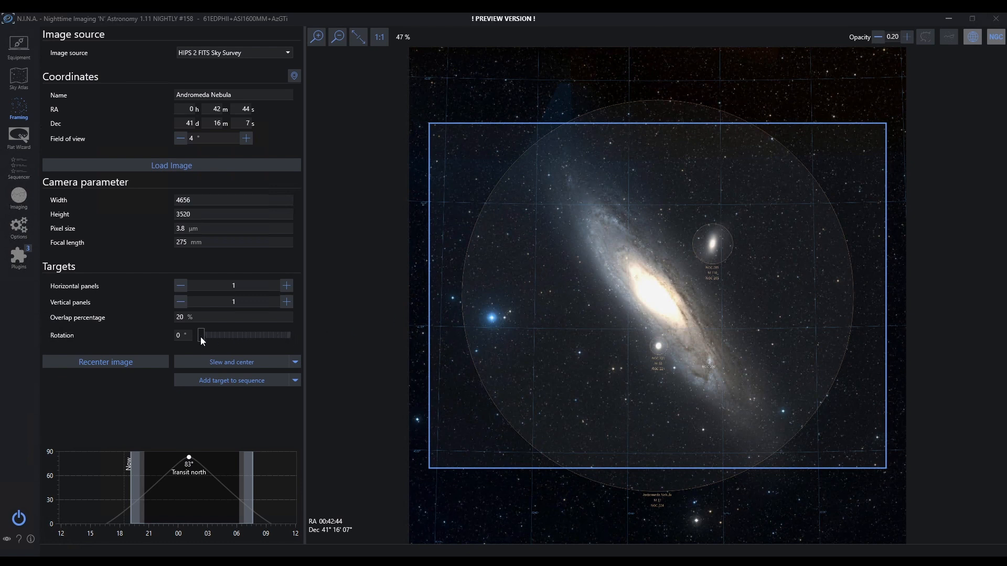
mouse_move(202, 337)
left_mouse_down()
mouse_move(214, 338)
mouse_move(189, 338)
left_mouse_up()
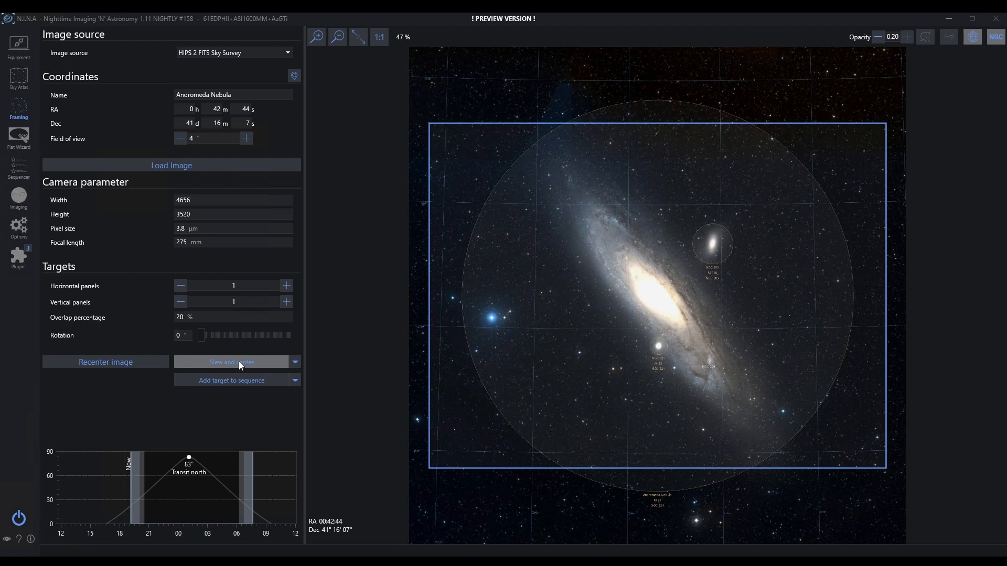
Step: Check the Slew and center options, then show the Imaging page's Plate Solving panel
left_click(295, 363)
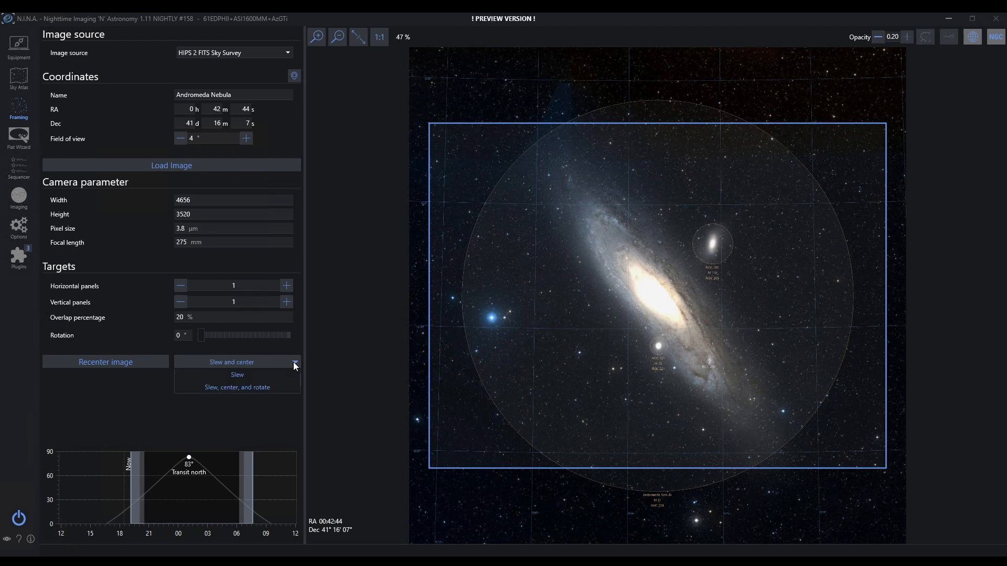
left_click(295, 363)
left_click(295, 363)
left_click(236, 407)
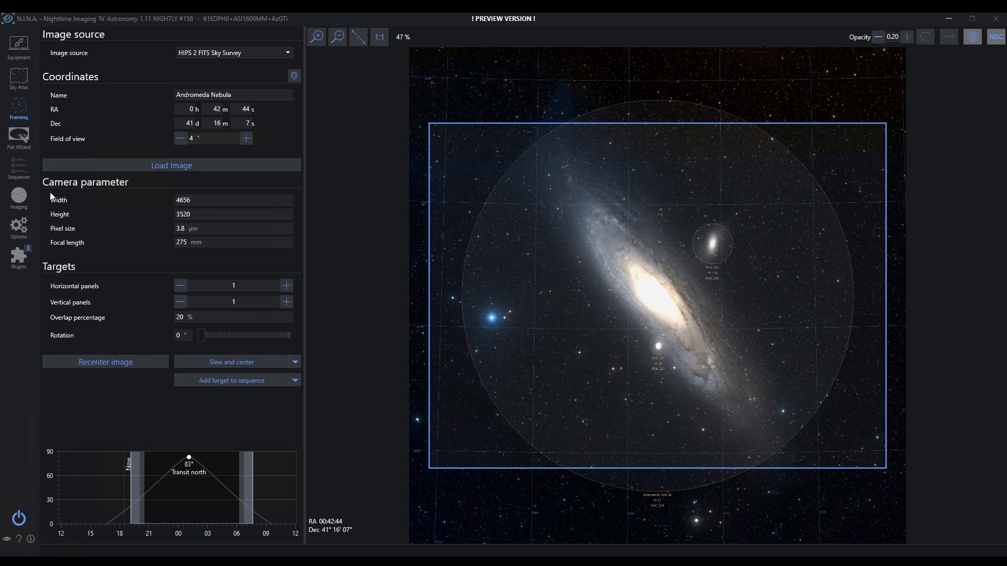
left_click(20, 197)
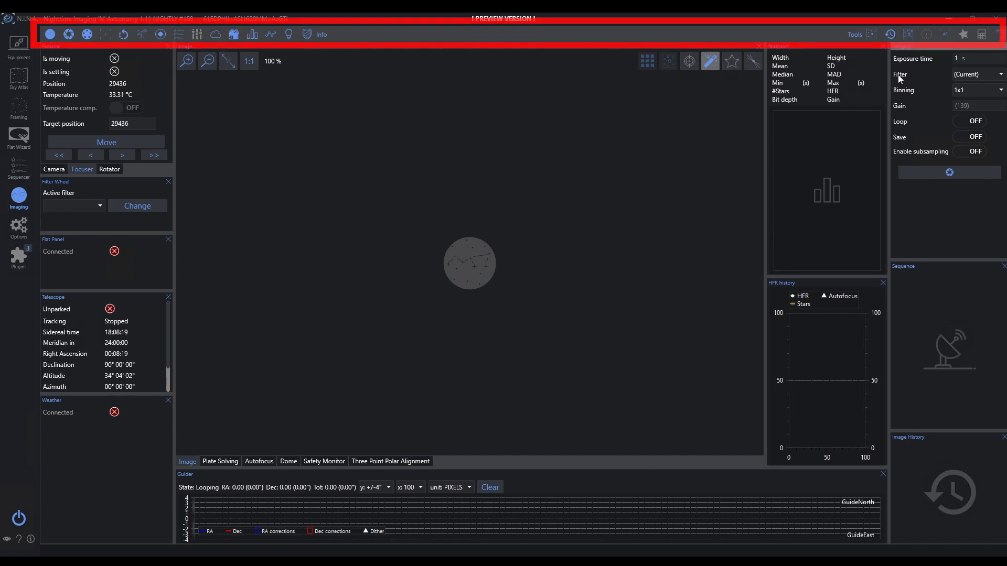
left_click(229, 464)
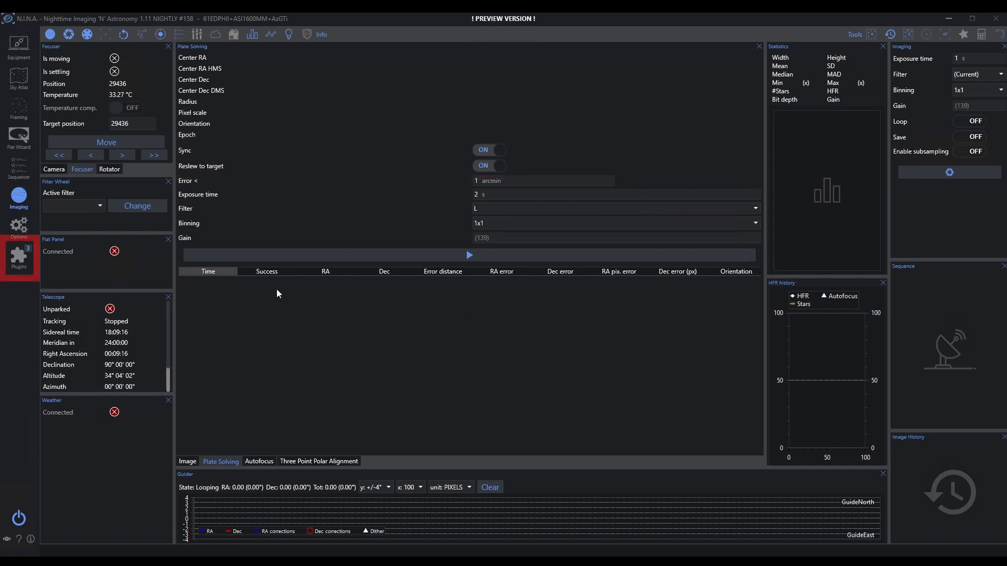
Step: Open the Plugins page, then browse the online manual's Advanced Topics > Guiding page
left_click(17, 259)
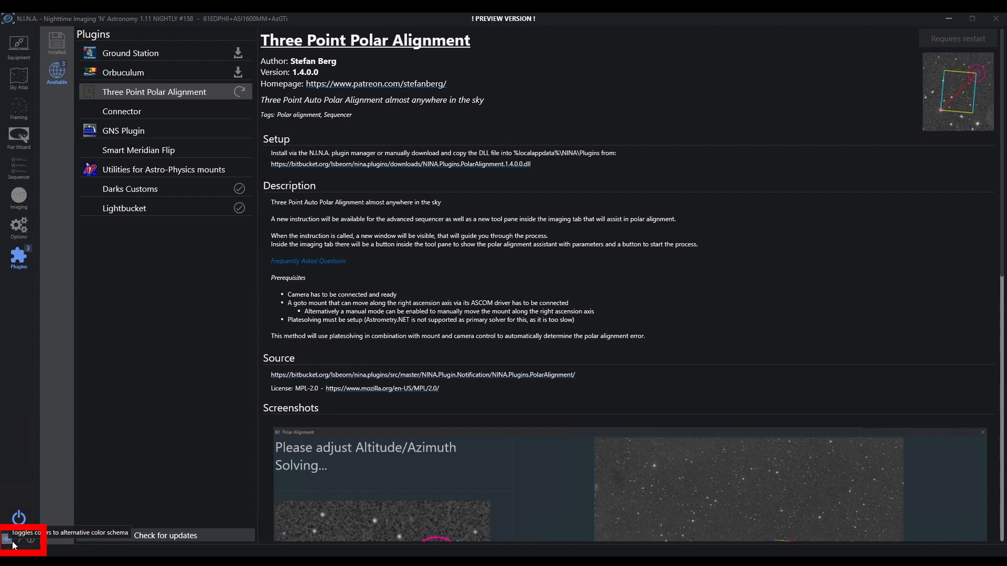
left_click(24, 542)
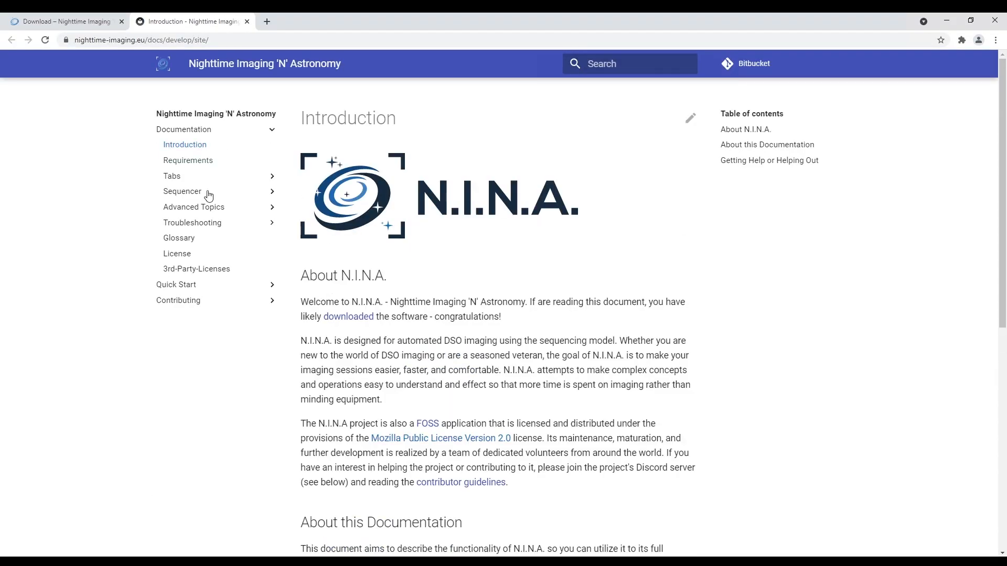
left_click(199, 207)
left_click(184, 254)
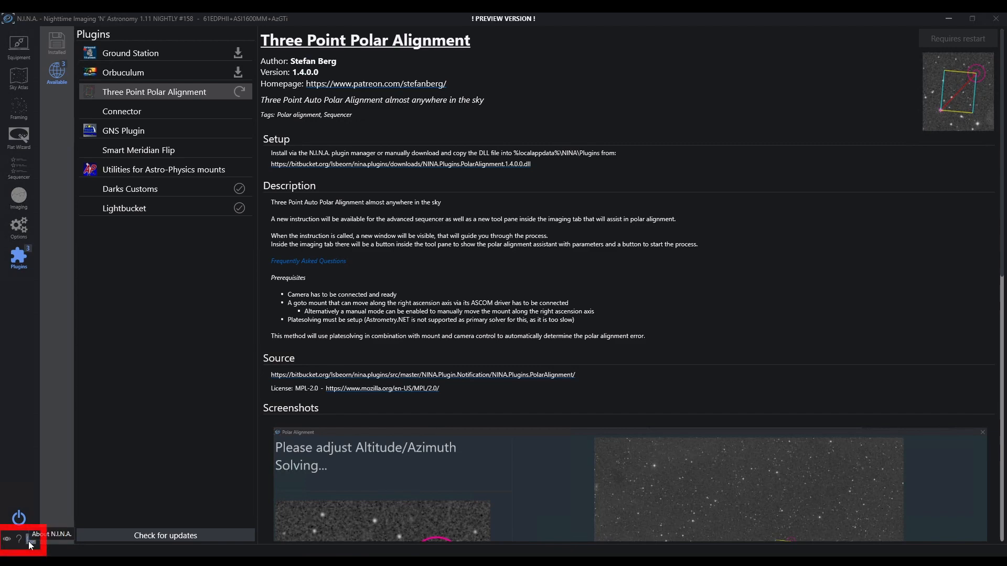
left_click(30, 543)
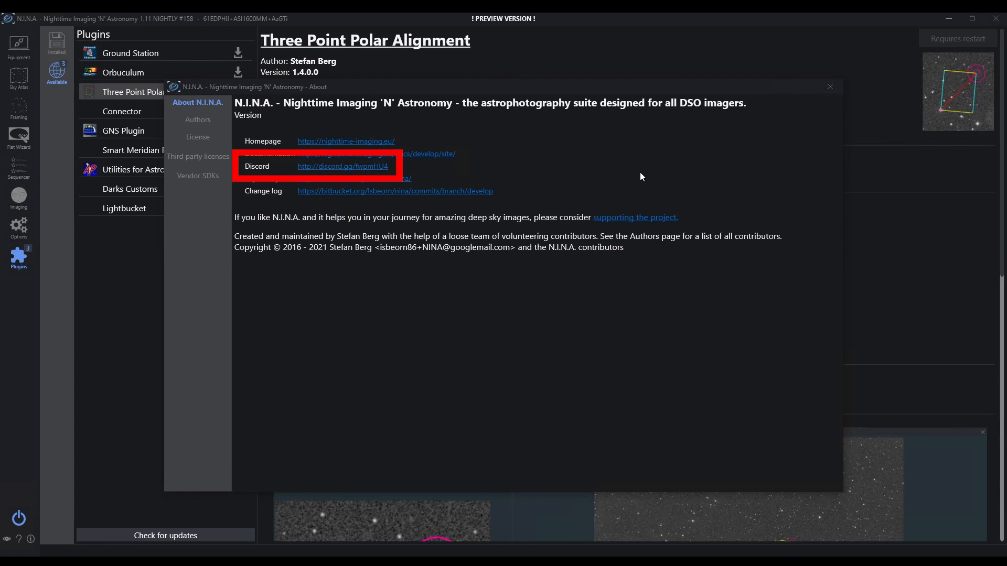
left_click(827, 87)
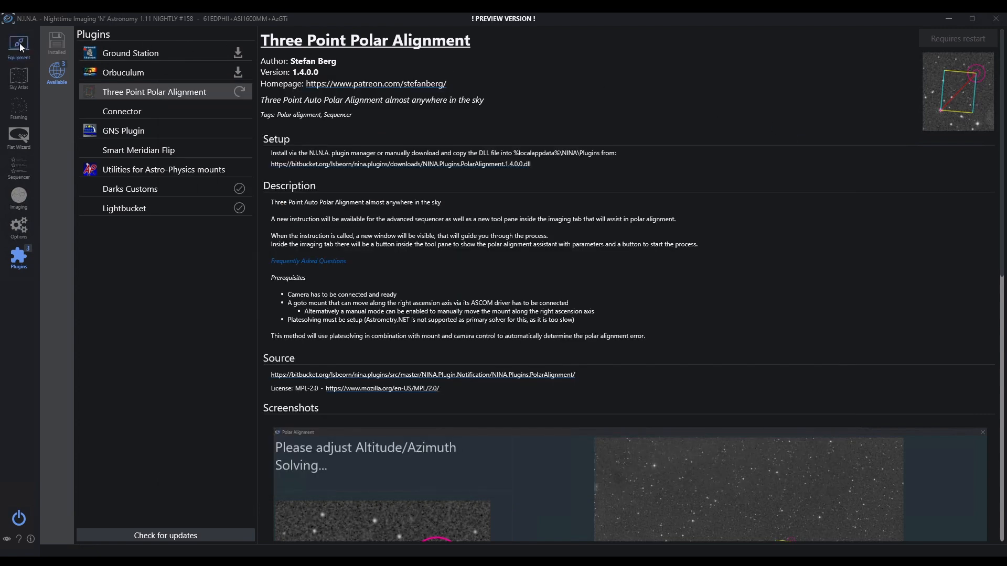
left_click(19, 46)
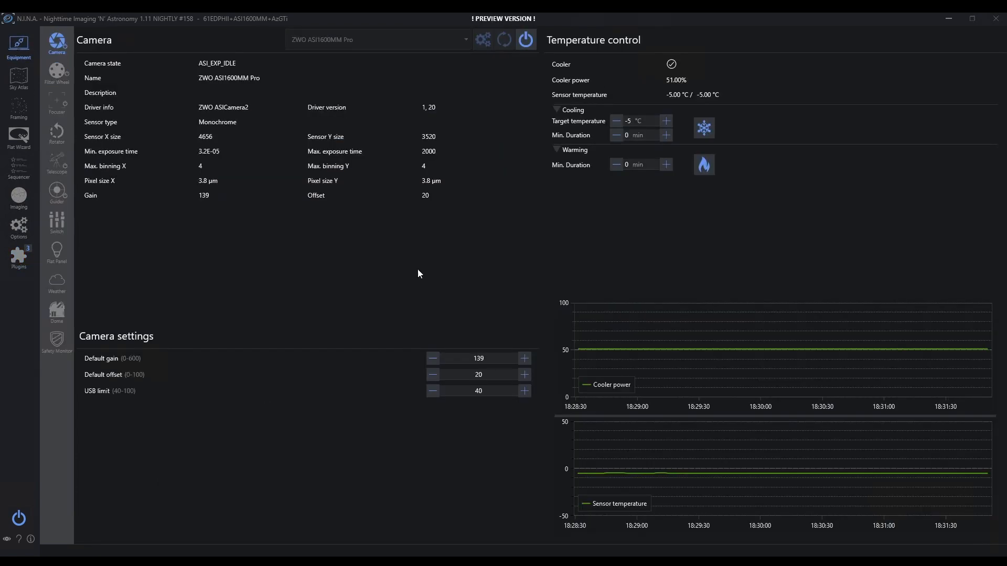